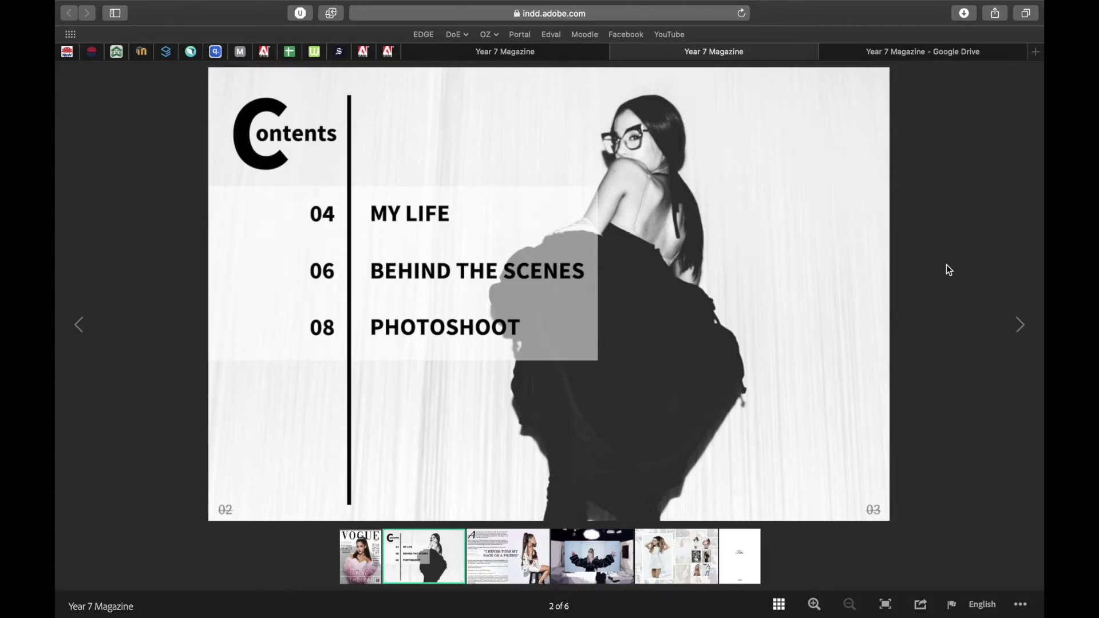
Step: Page through the published magazine in the browser viewer and open the Contents spread
click(1022, 330)
click(78, 325)
click(78, 327)
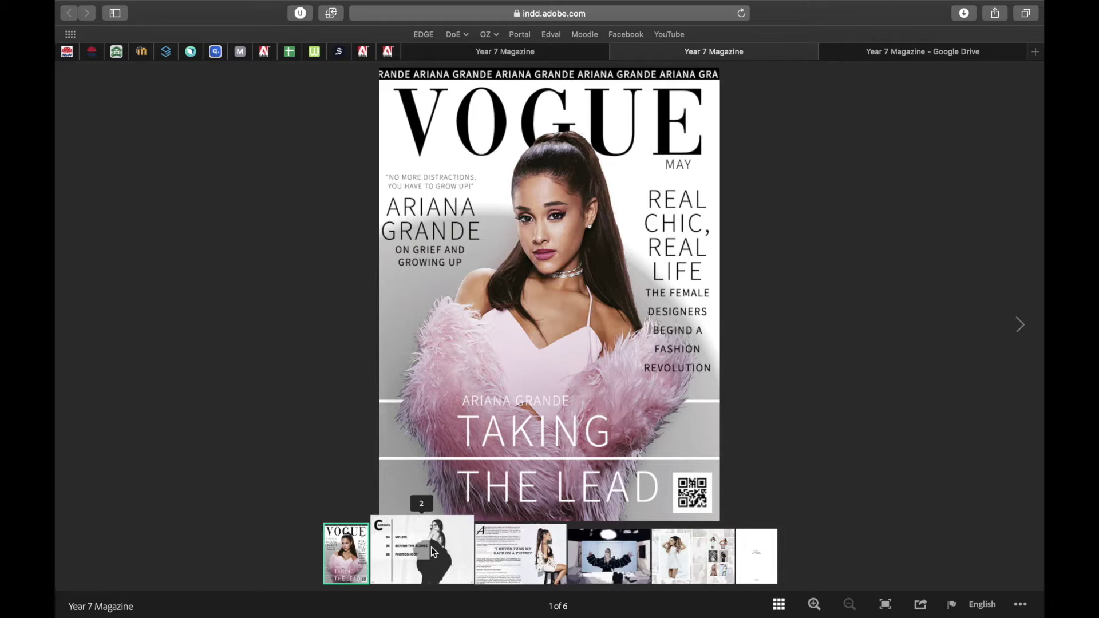
click(424, 552)
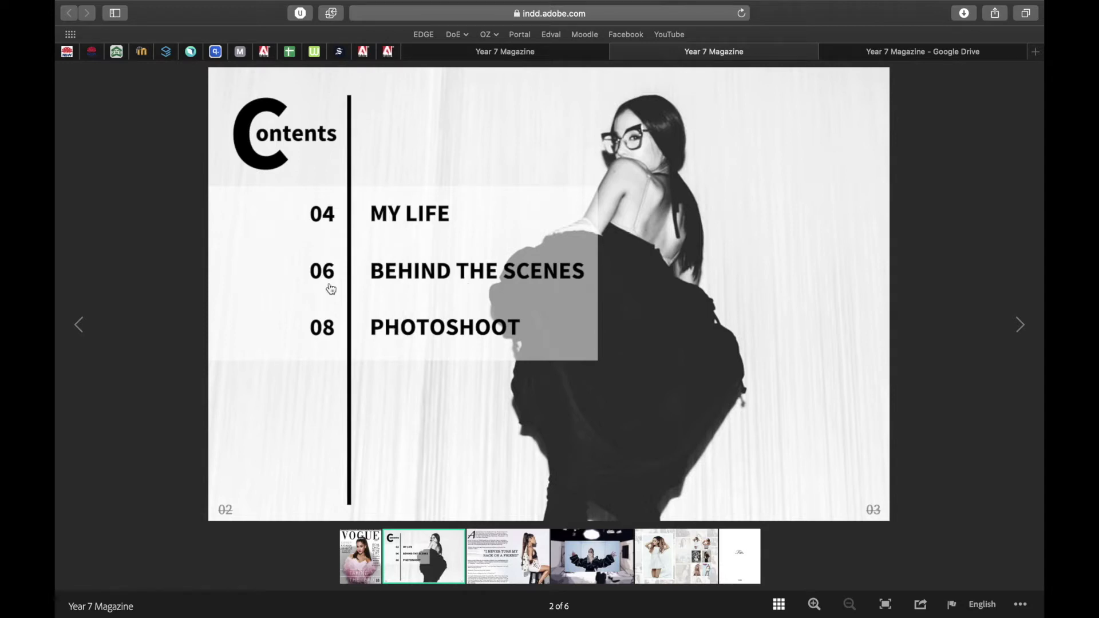
Step: Test the PHOTOSHOOT and MY LIFE links from the contents page
click(396, 331)
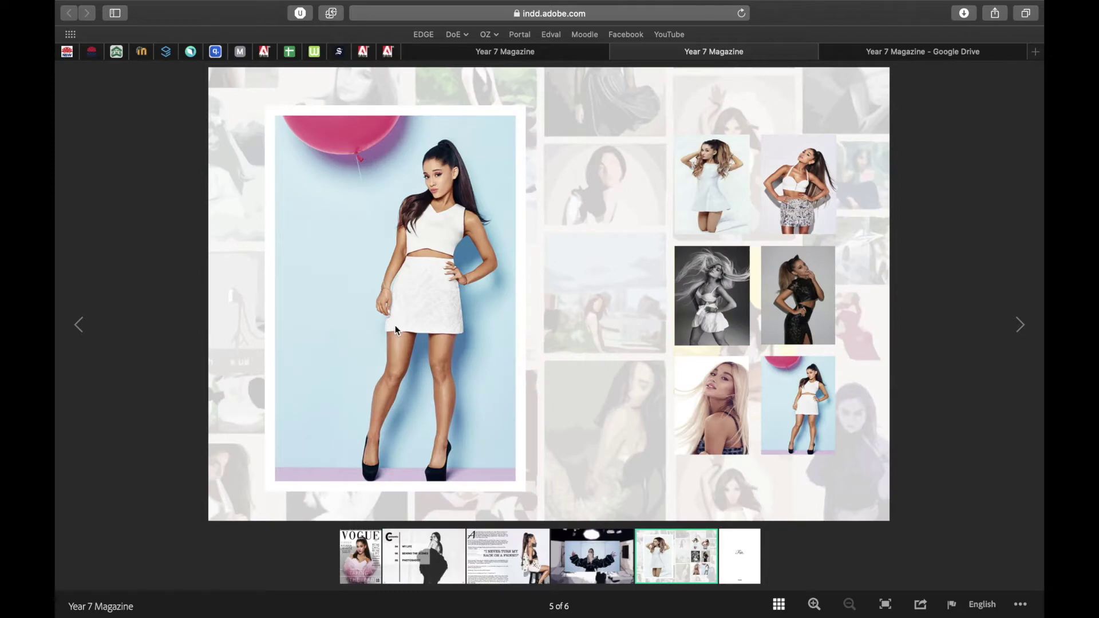
click(411, 532)
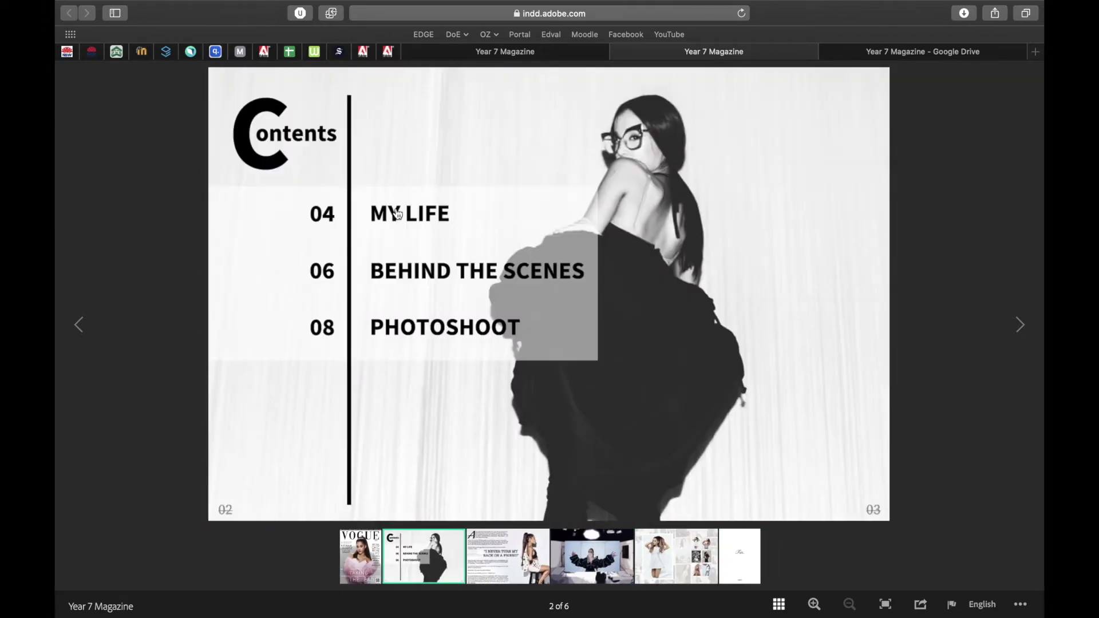
click(398, 215)
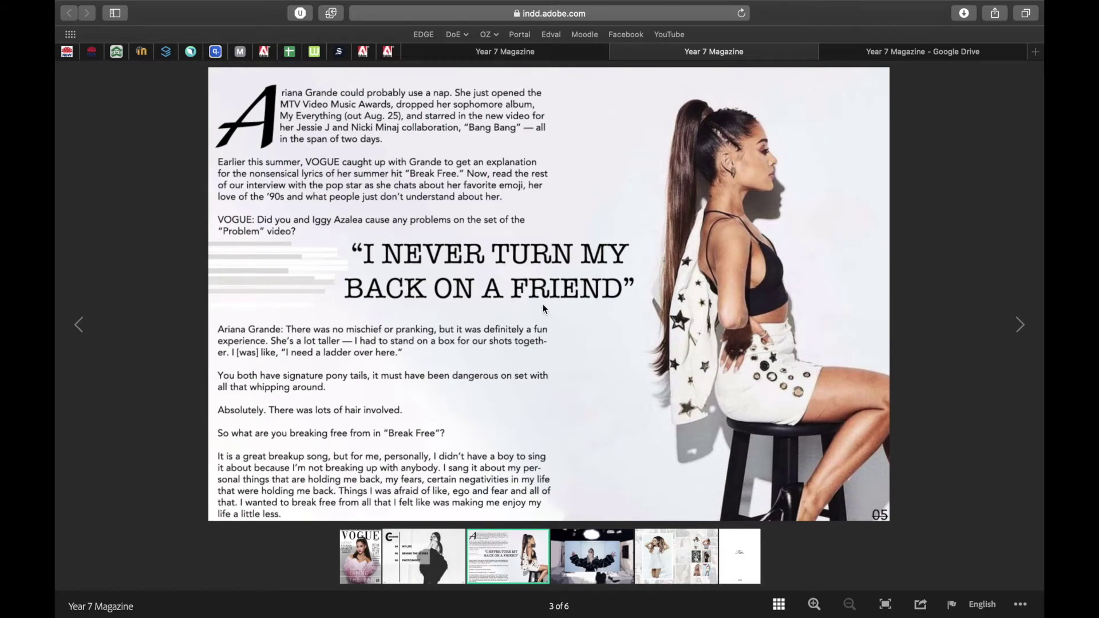
Step: Step back to the magazine cover and switch back to the InDesign document
click(81, 324)
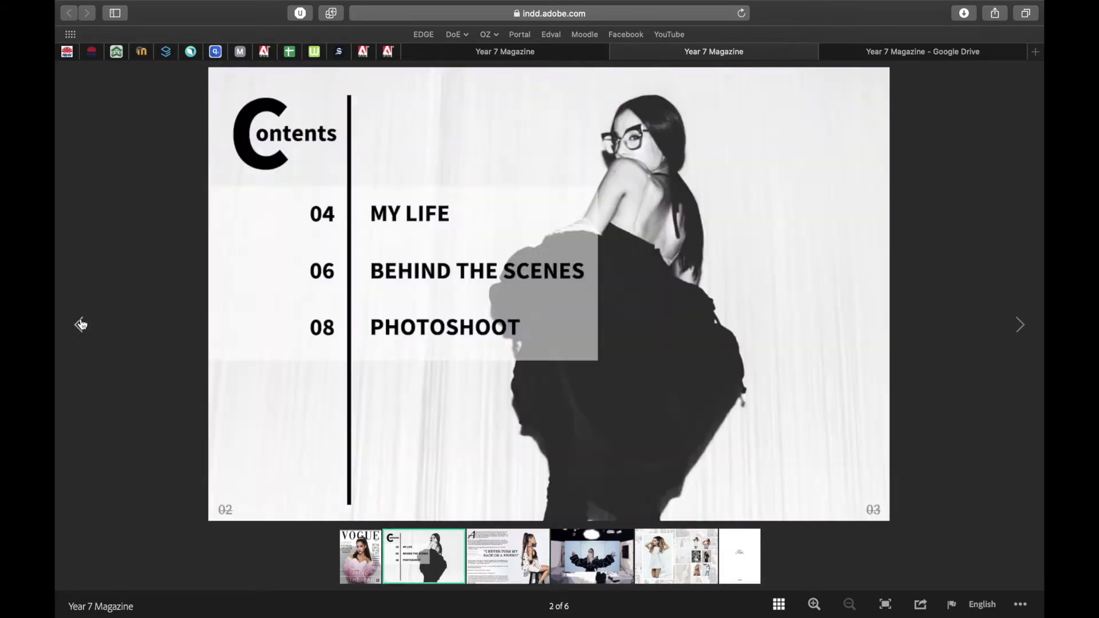
click(81, 324)
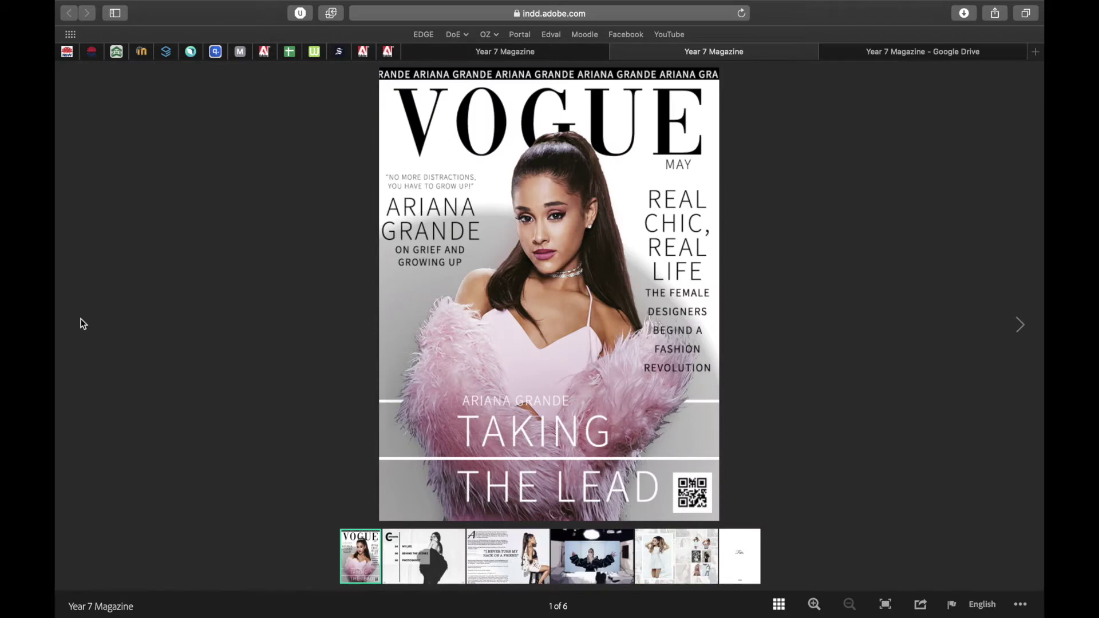
key(ctrl+Left)
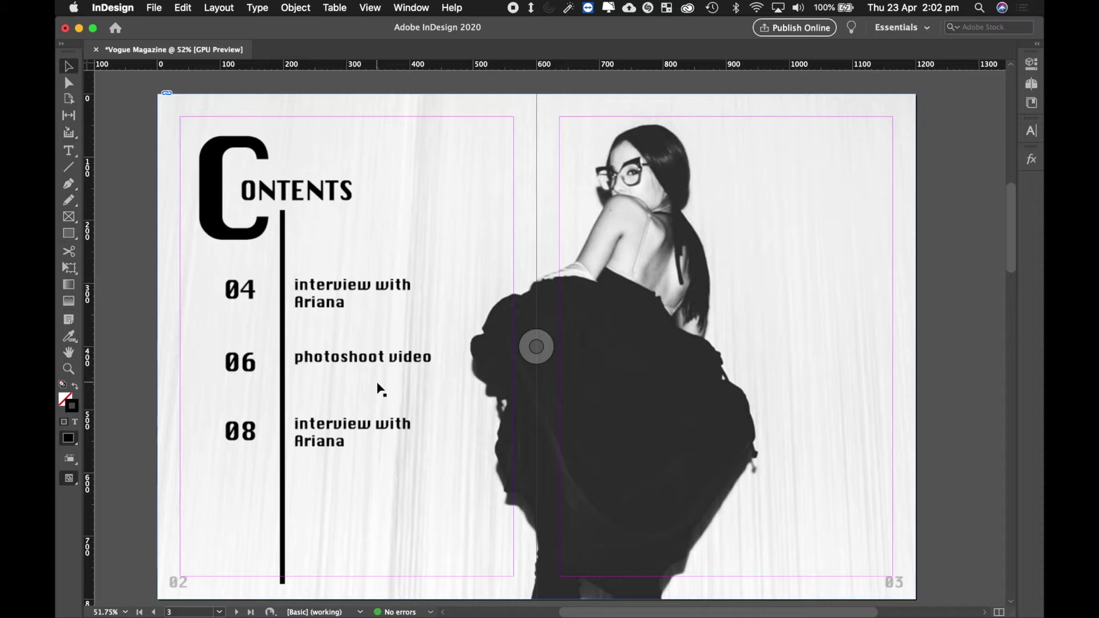
scroll(381, 389, down, 1)
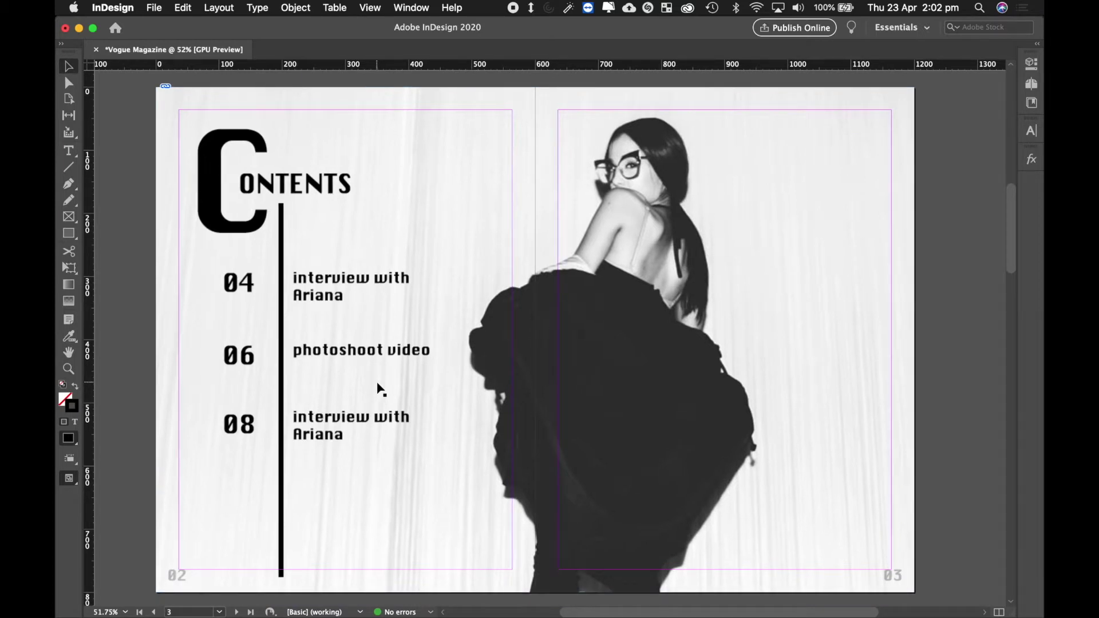
scroll(381, 390, down, 1)
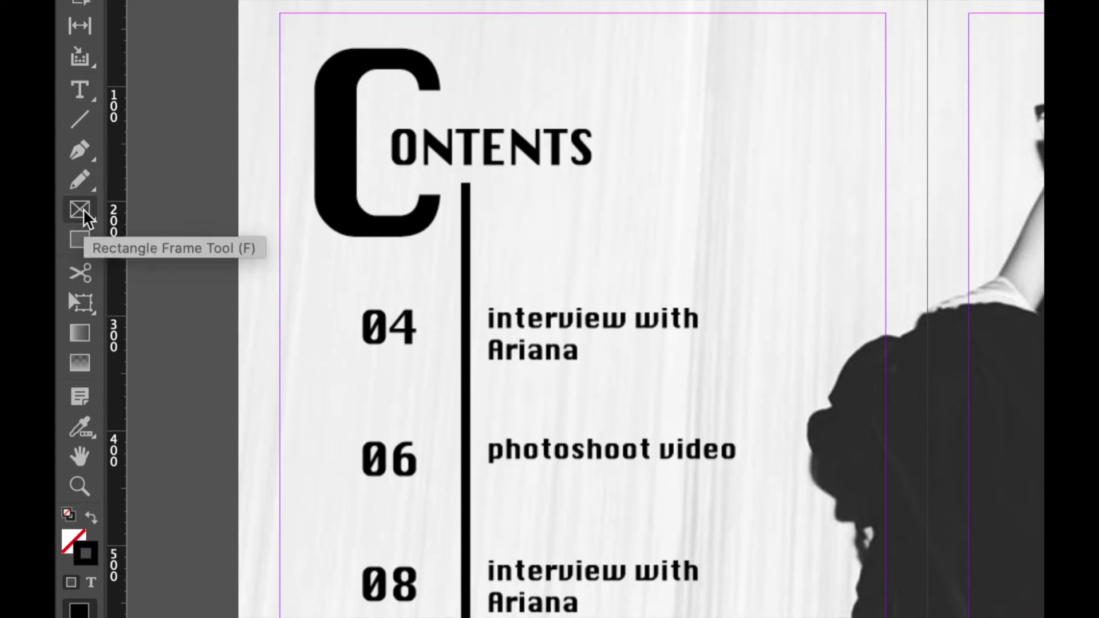
Step: Draw rectangle frames around the 04, 06 and 08 contents entries
click(85, 213)
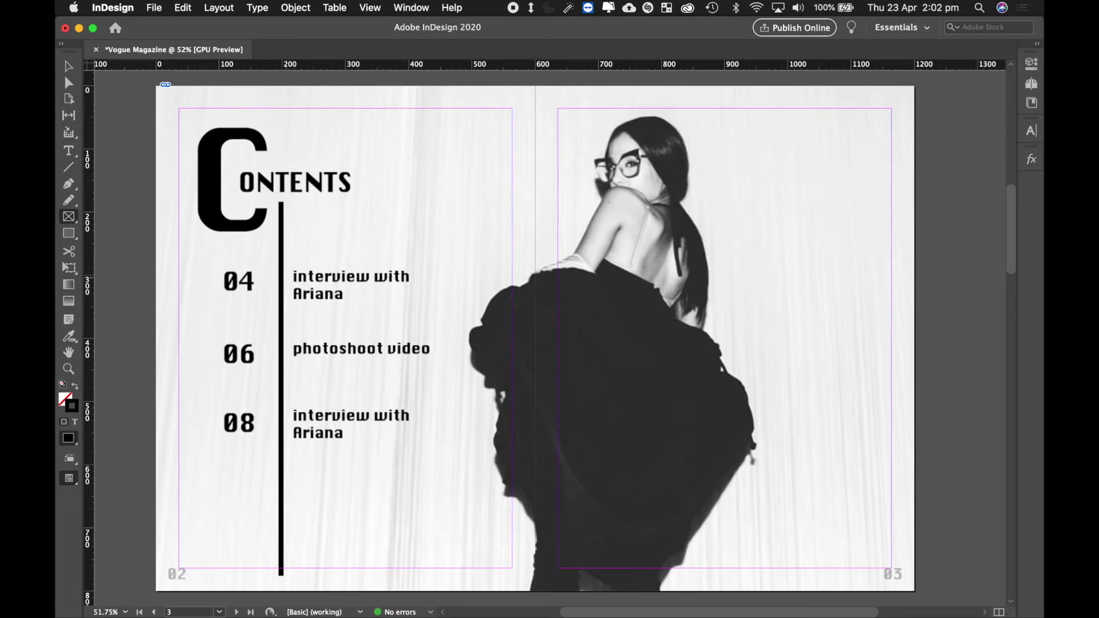
drag(219, 257, 434, 311)
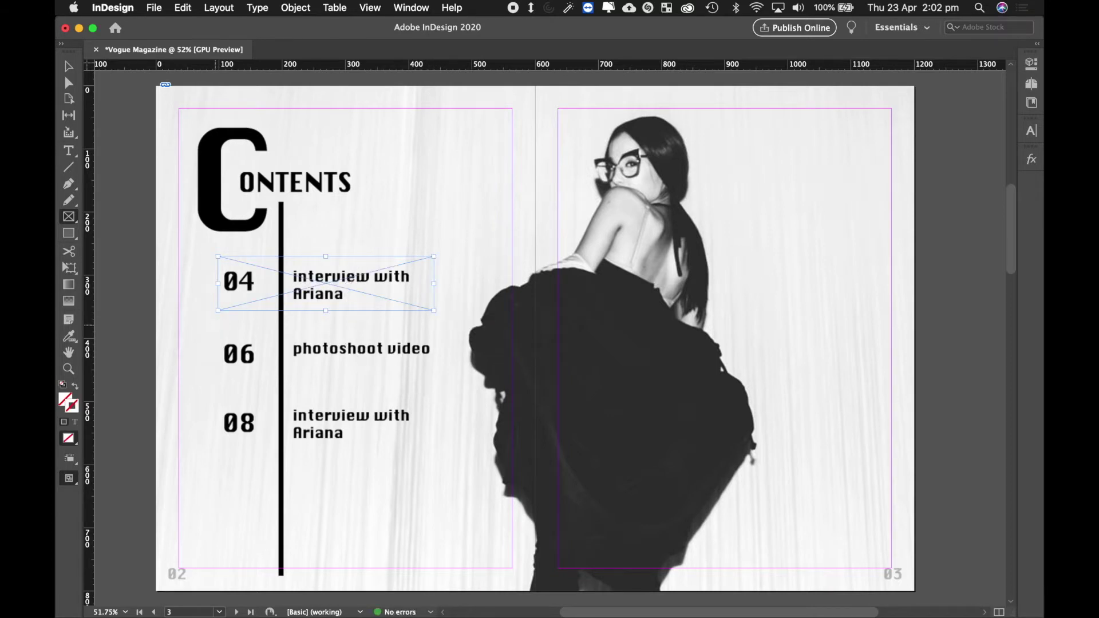
drag(218, 325, 437, 384)
drag(214, 400, 435, 455)
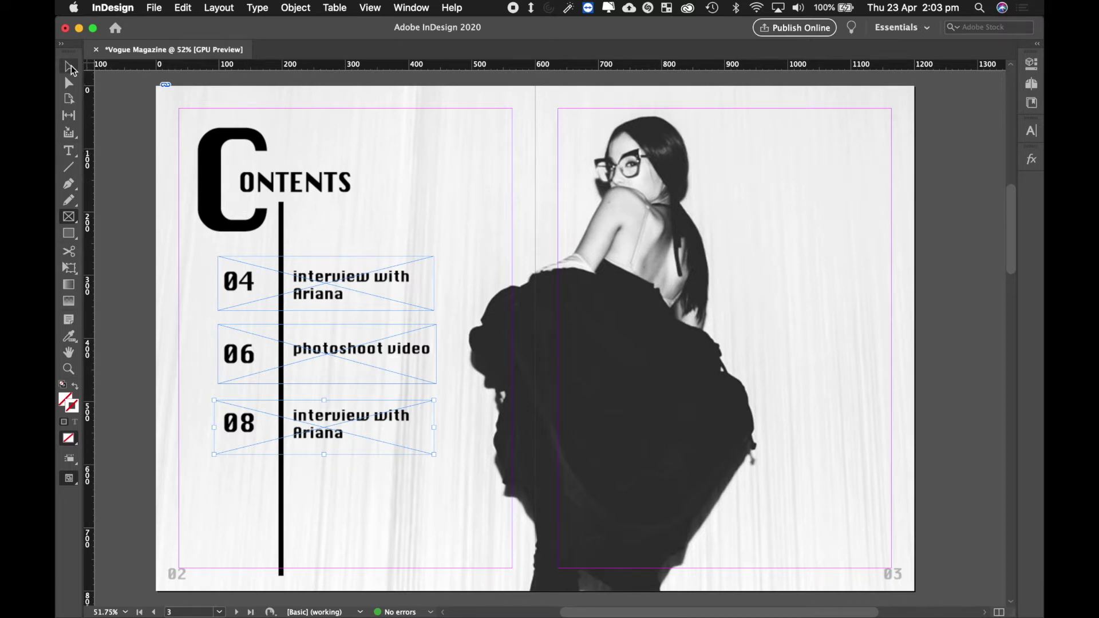
Step: Resize the 04 and 06 frames so all three frames match
click(70, 66)
mouse_move(433, 310)
mouse_down()
mouse_move(466, 328)
mouse_move(433, 311)
mouse_up()
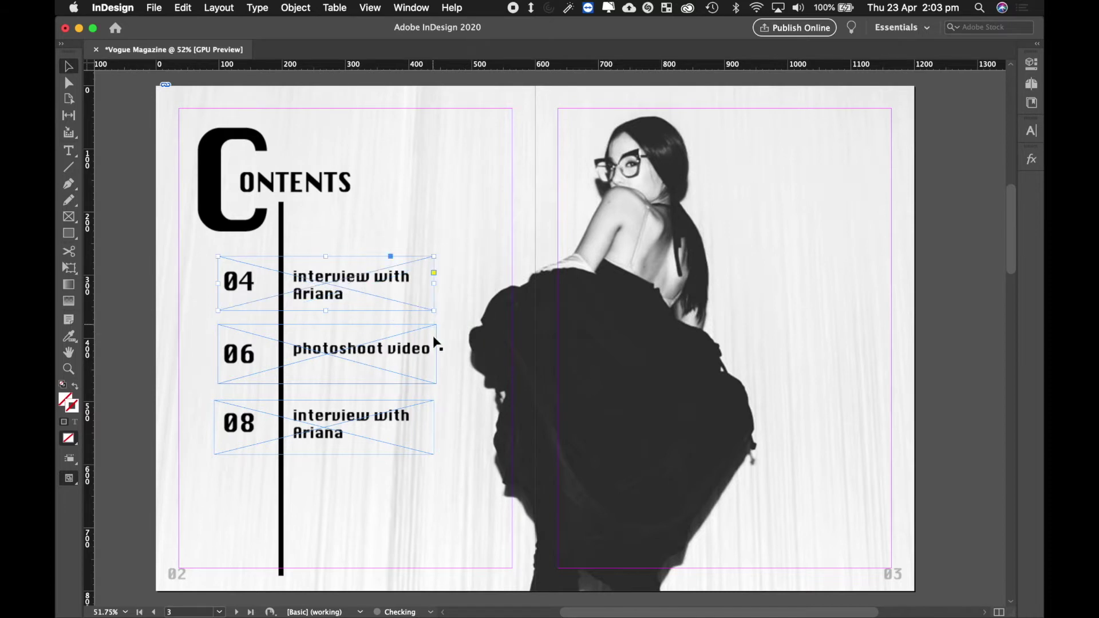
click(405, 361)
drag(436, 383, 435, 380)
click(413, 437)
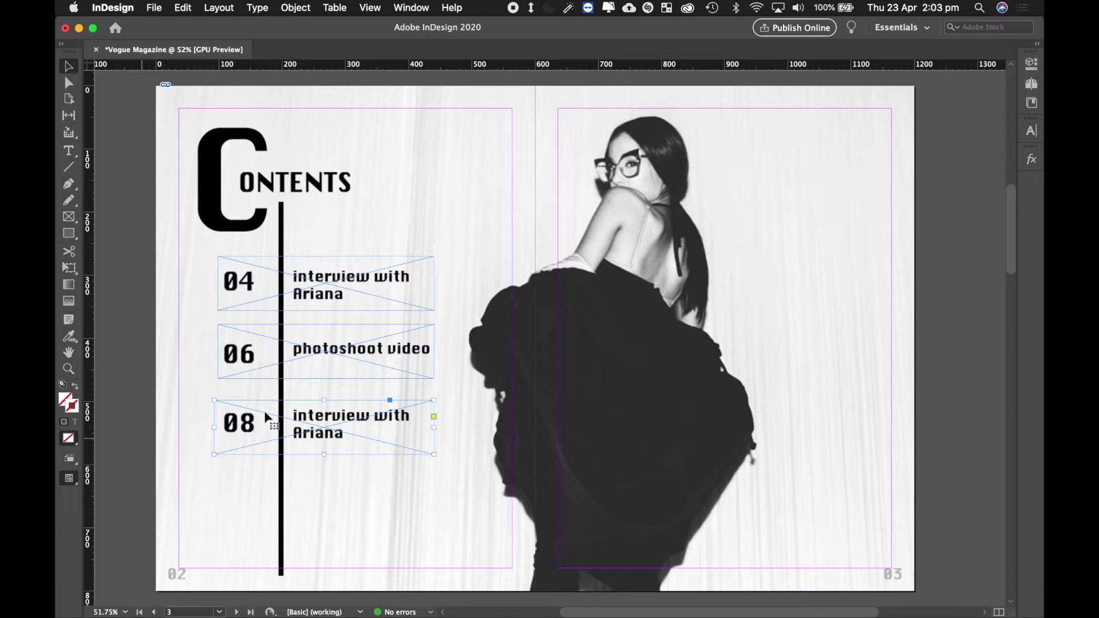
click(350, 299)
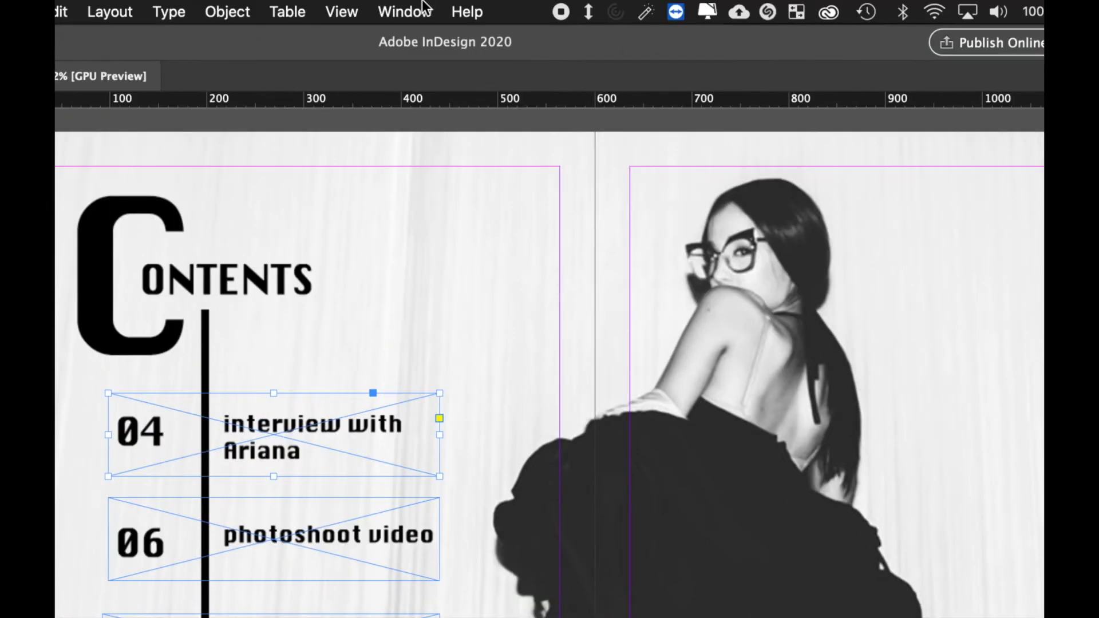
Step: Open Window > Interactive to reach the Buttons and Forms panel
click(411, 13)
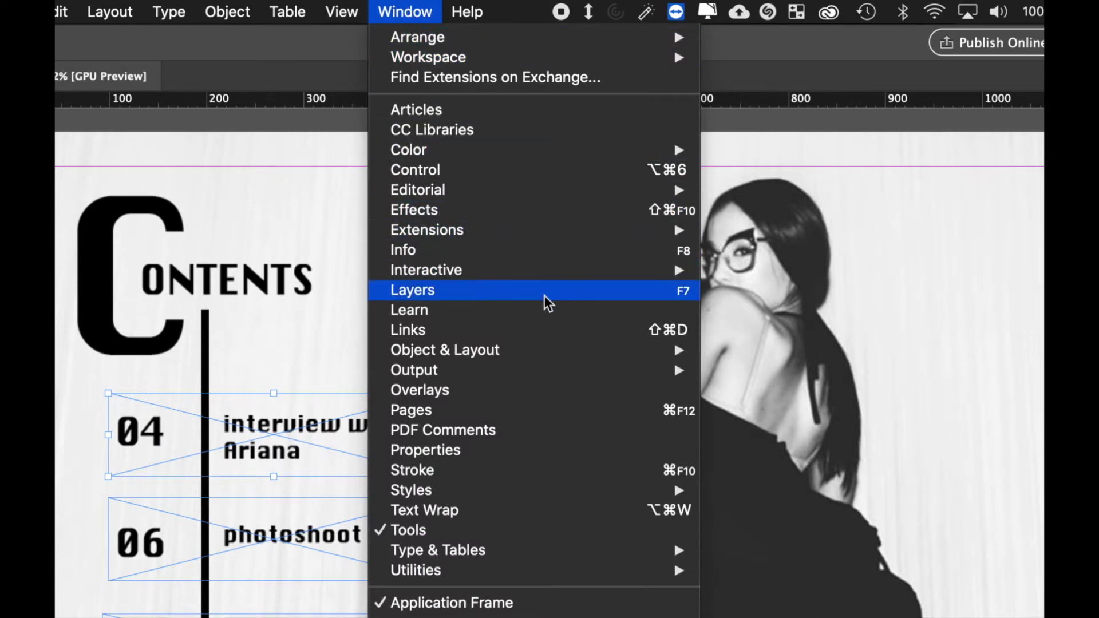
mouse_move(589, 280)
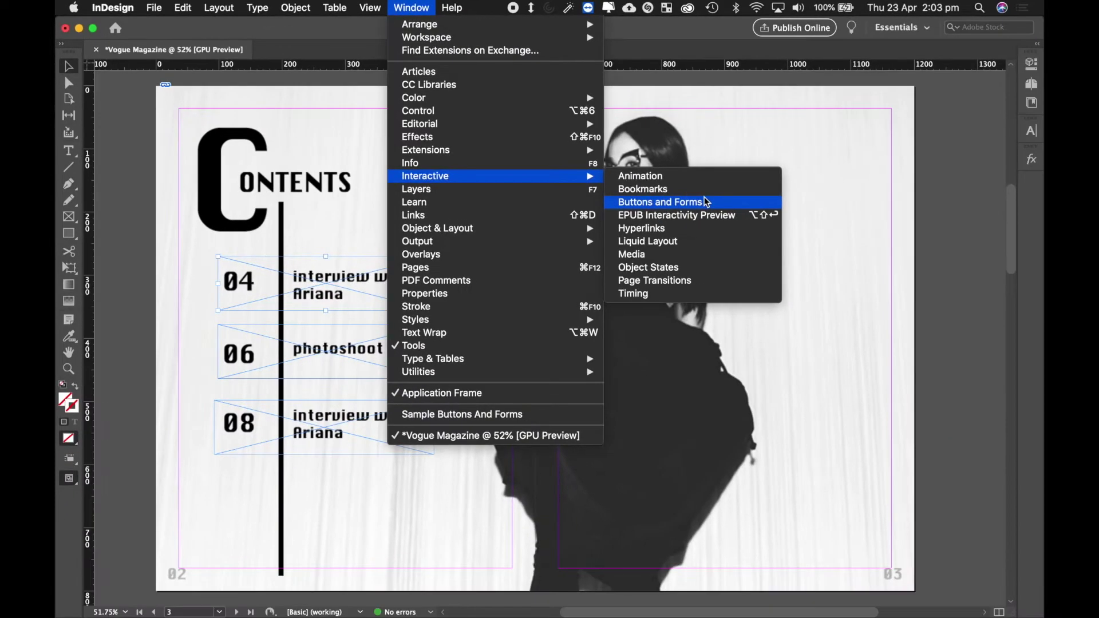
Step: Show the Buttons and Forms panel near the page and convert the 04 frame into a button
click(708, 202)
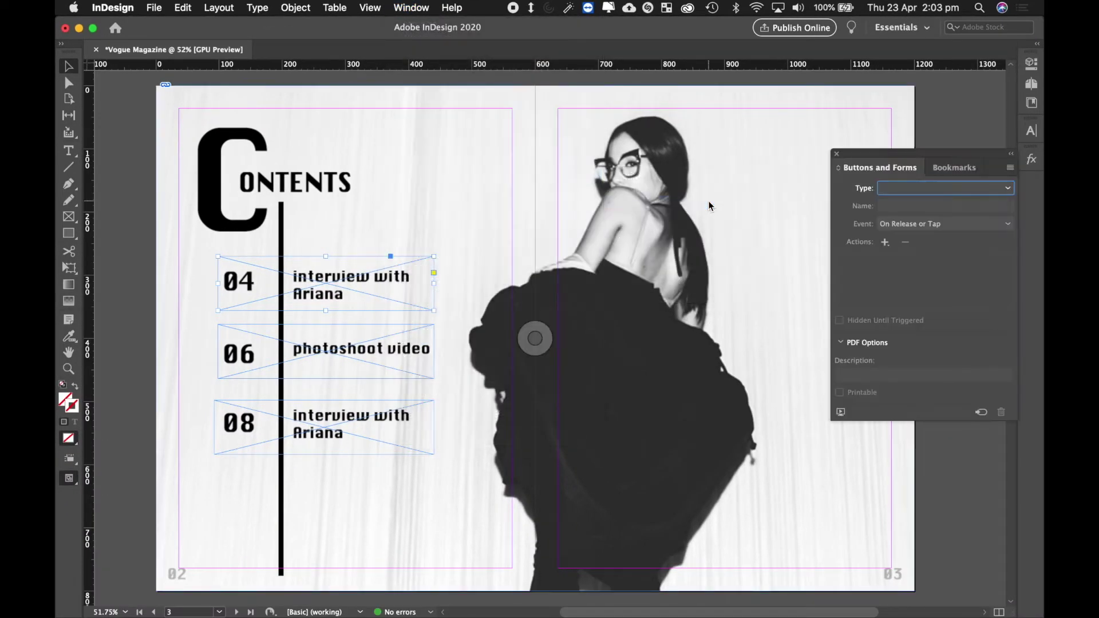
drag(903, 155, 524, 236)
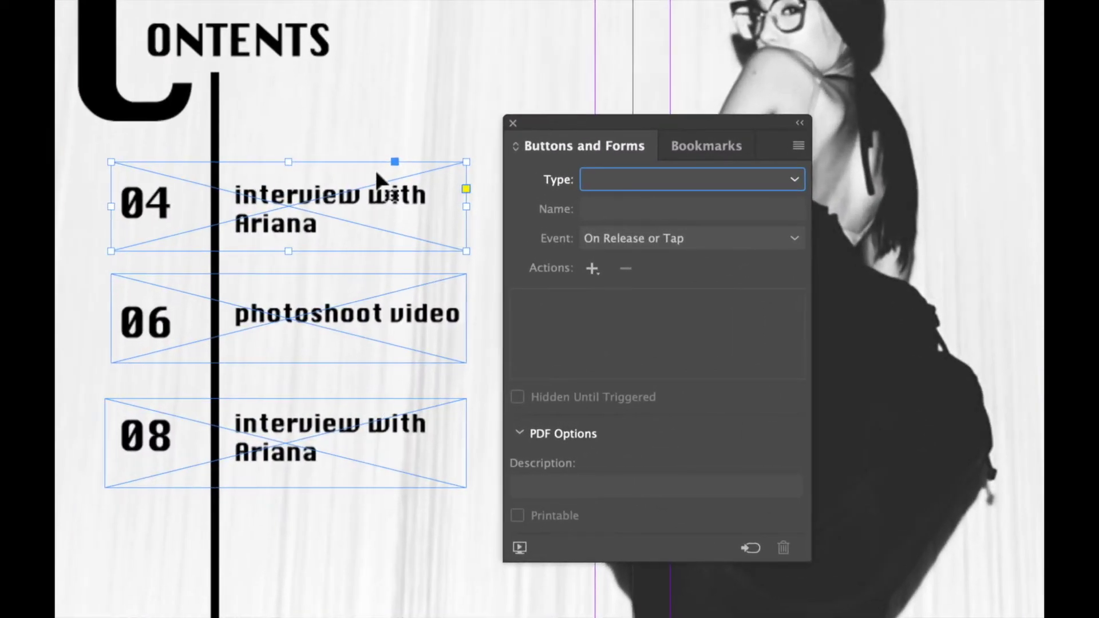
click(259, 198)
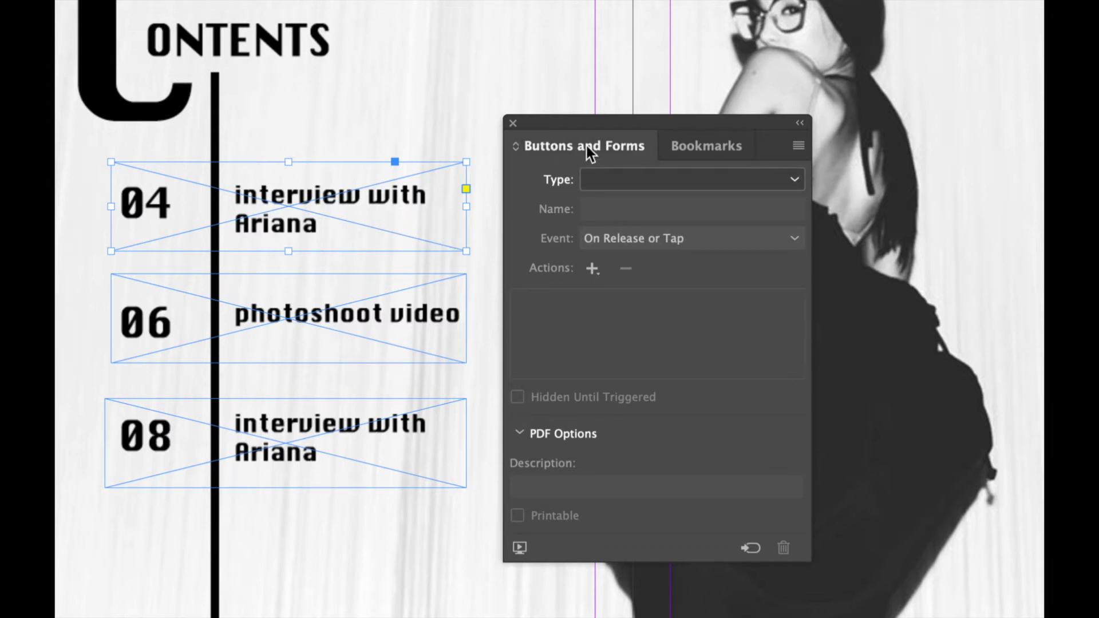
click(702, 176)
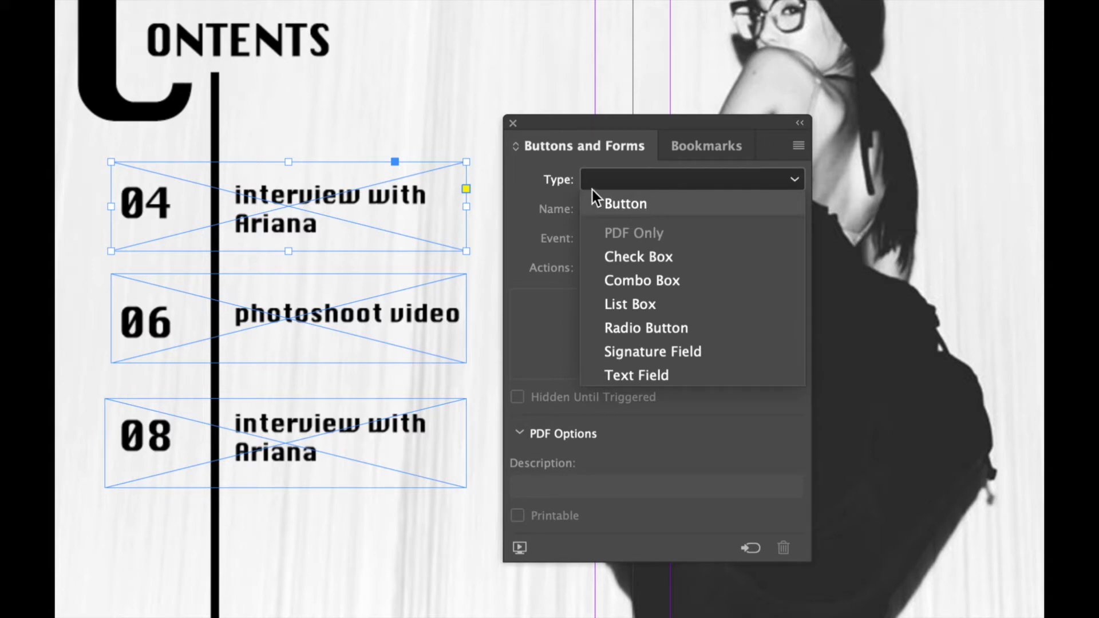
click(638, 203)
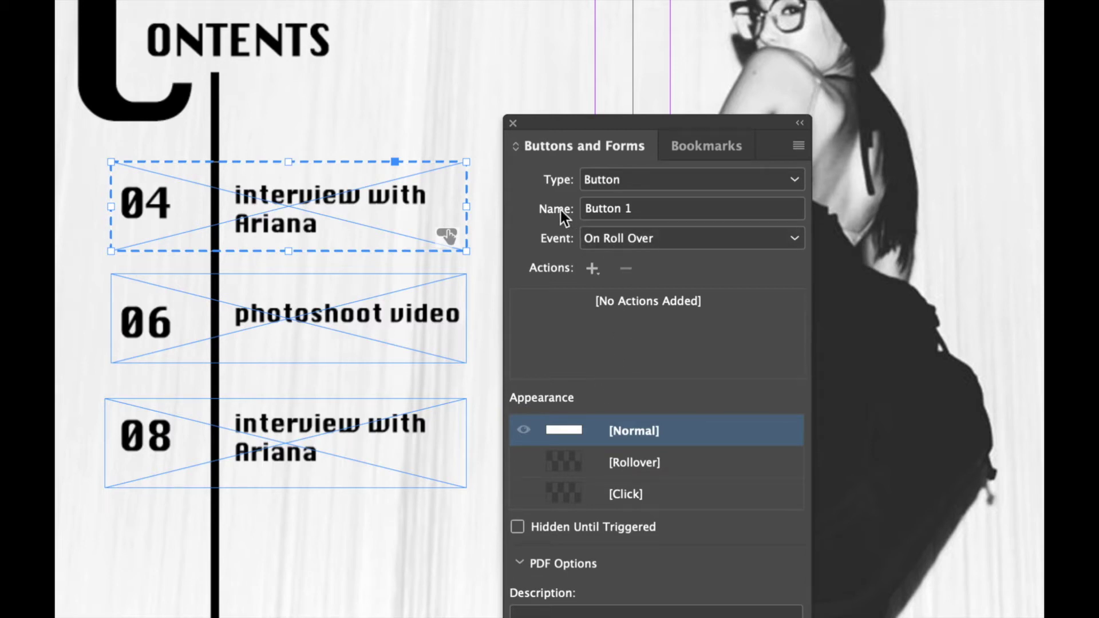
Step: Rename the 04 button 'Page 4 Button' and set its event to On Click
click(648, 209)
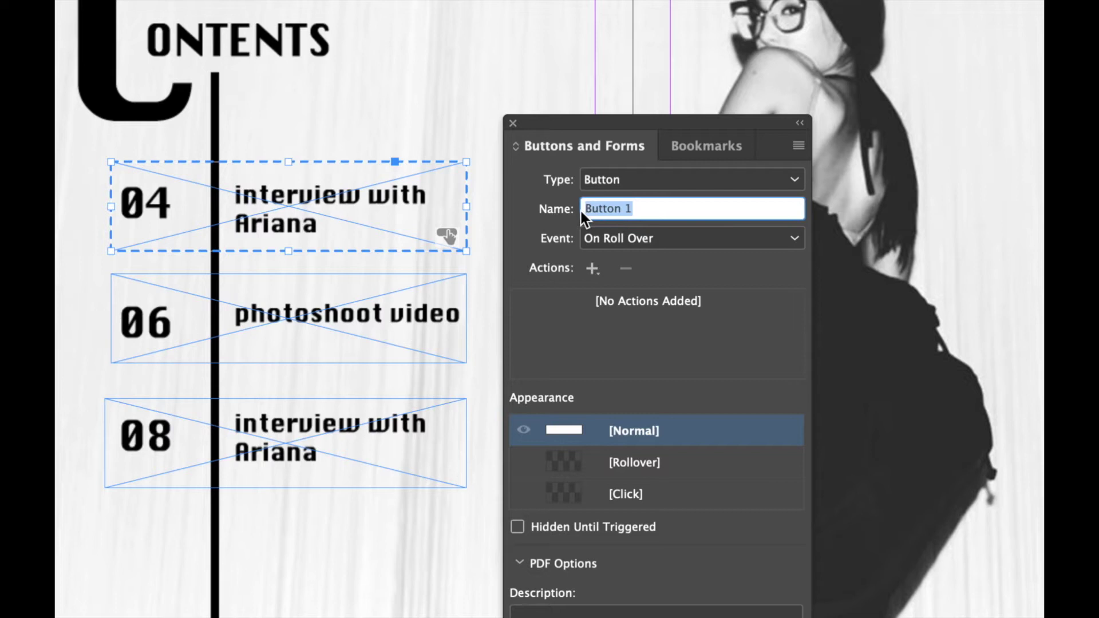
text(Page 4 Button)
click(636, 241)
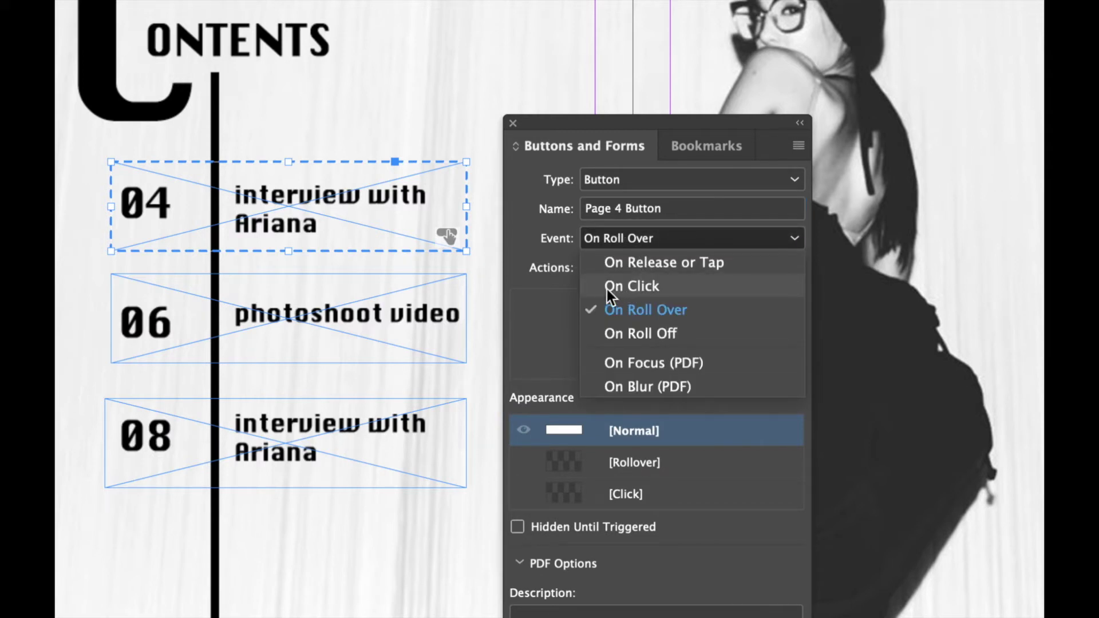
click(647, 287)
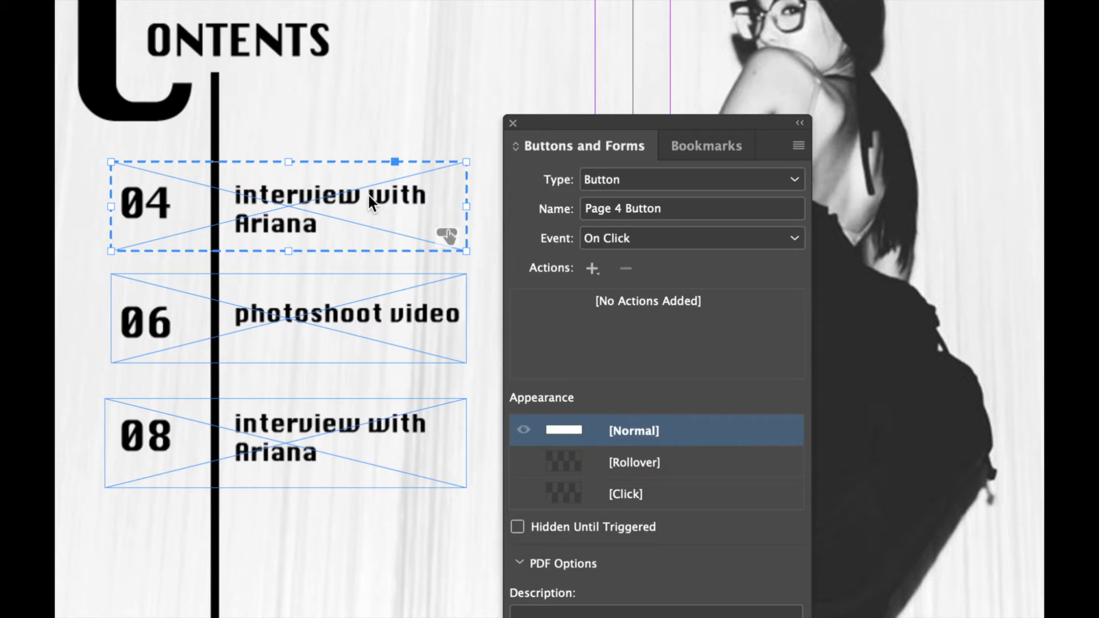
Step: Add a Go To Page action targeting page 4 to the Page 4 Button
click(593, 269)
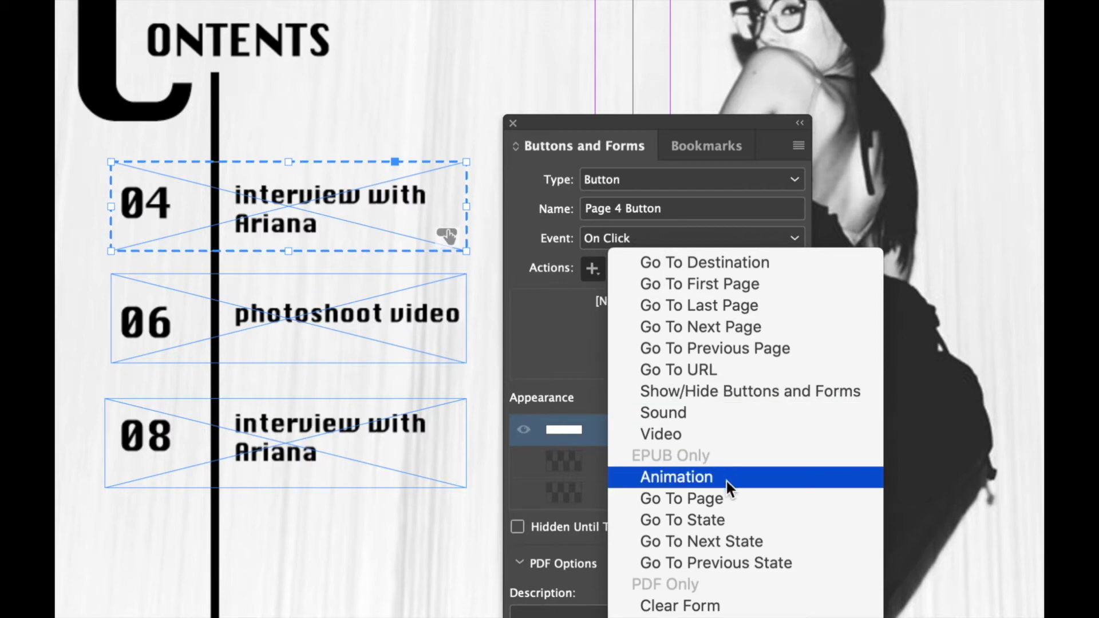
click(702, 498)
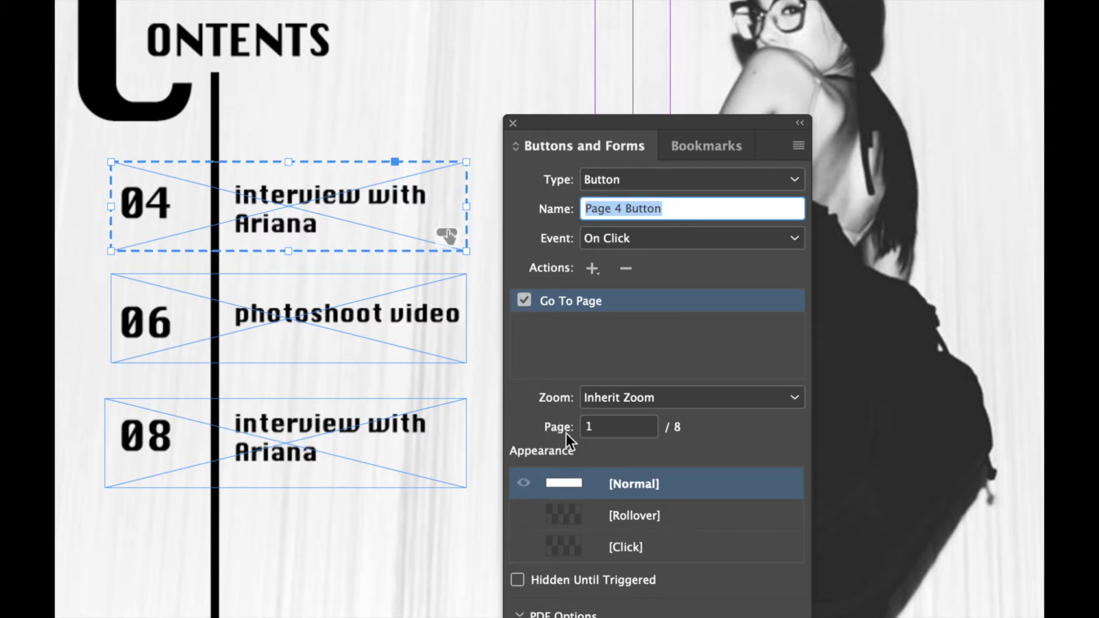
click(607, 427)
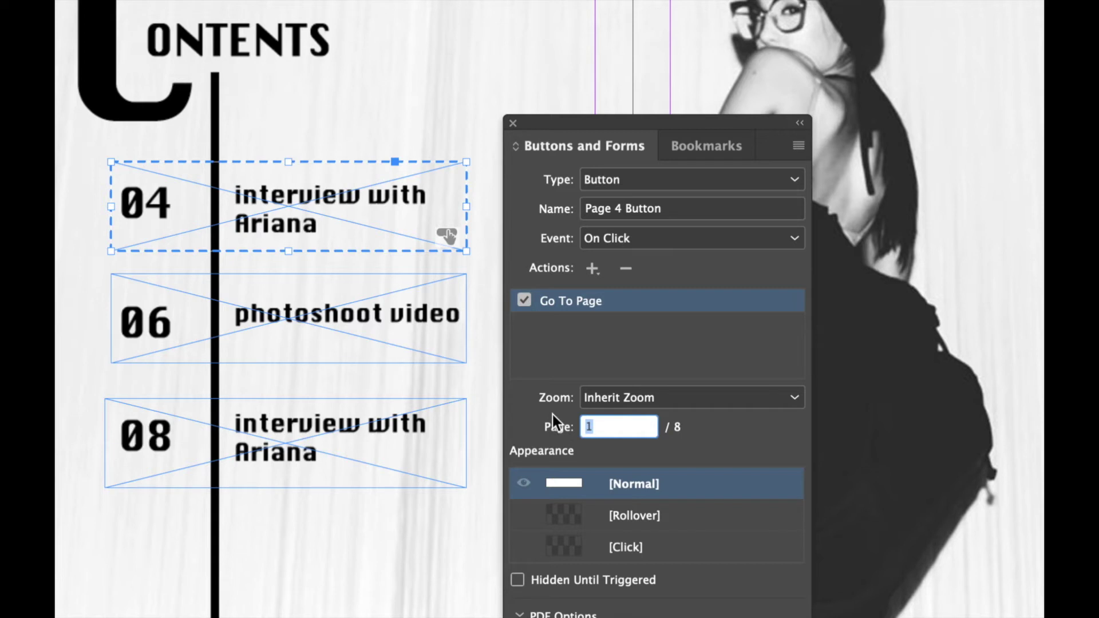
key(BackSpace)
text(4)
drag(594, 427, 551, 428)
Step: Convert the 06 photoshoot video frame into a button named 'Page 6 Button'
click(297, 304)
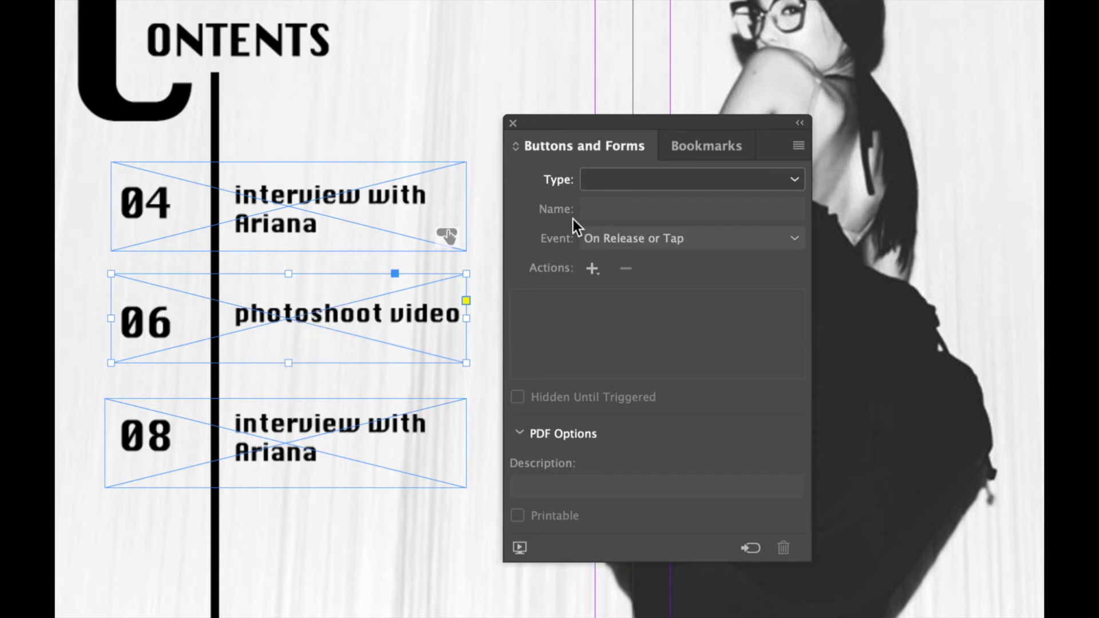
click(645, 181)
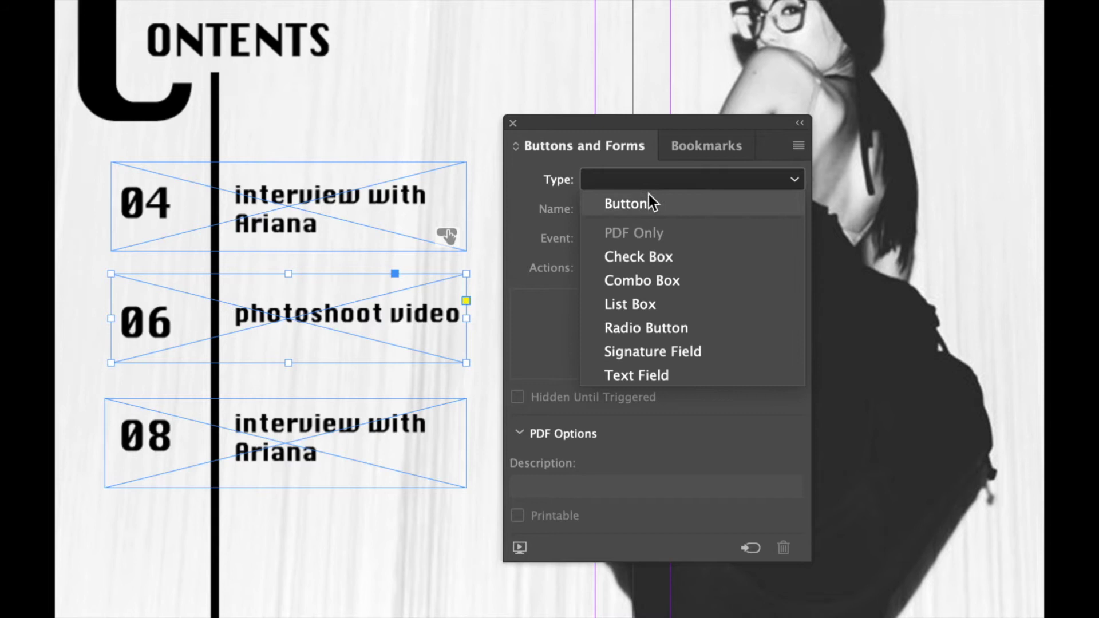
click(647, 204)
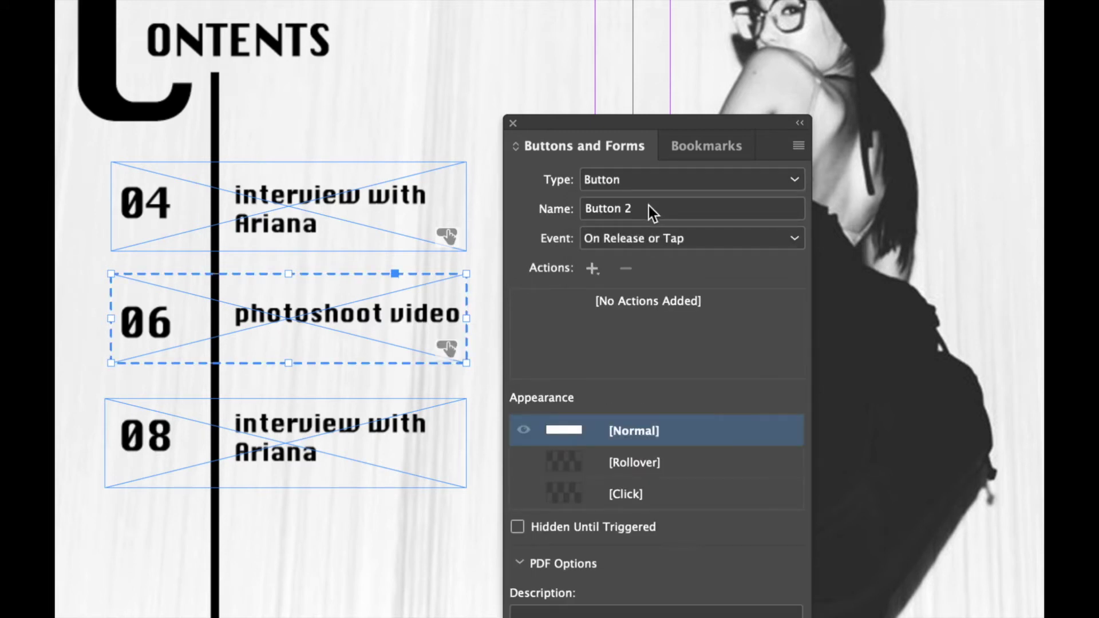
click(645, 209)
drag(644, 209, 554, 208)
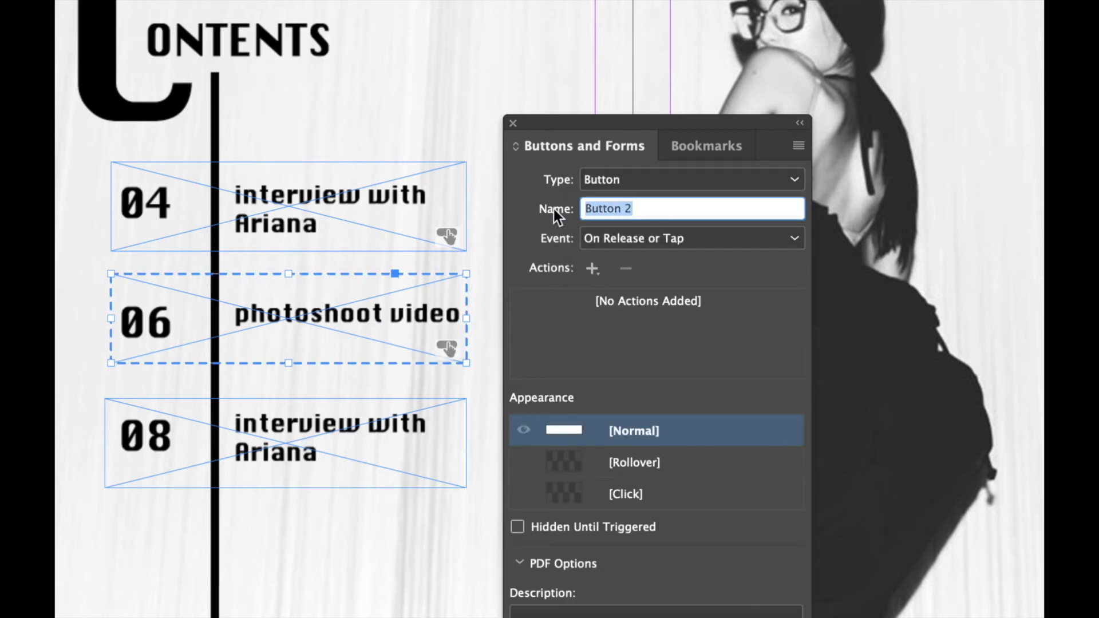
text(Page 6 )
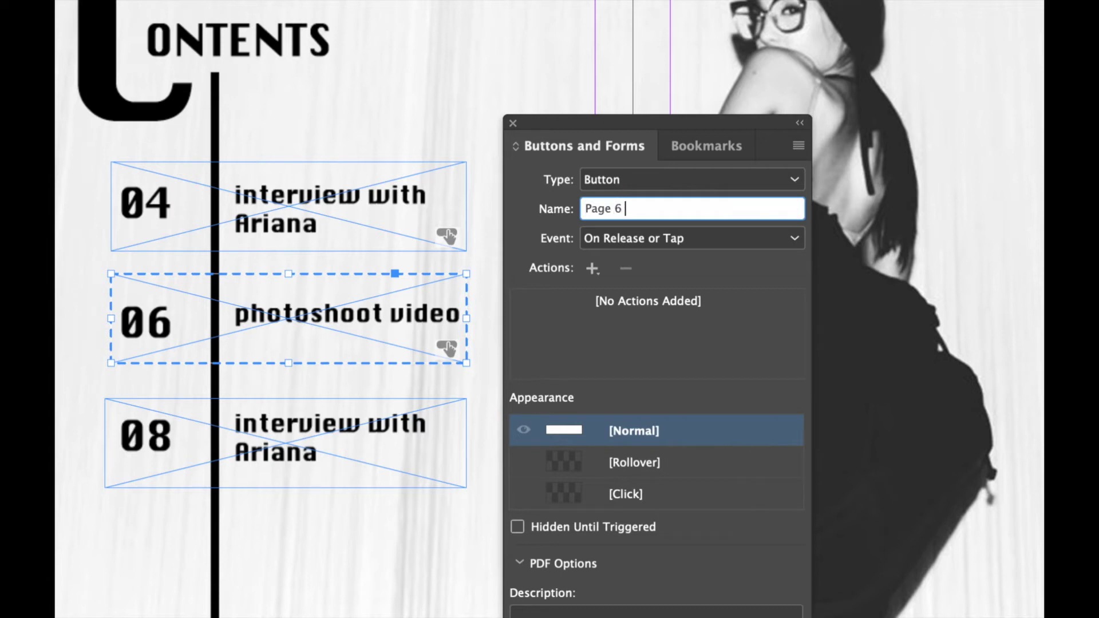
text(Button)
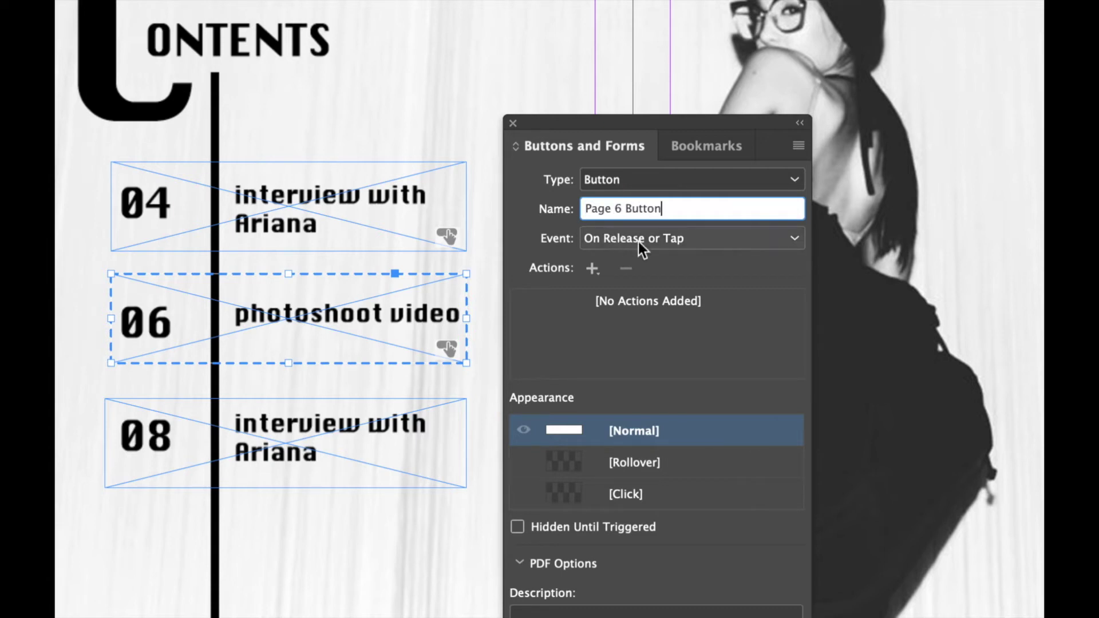
Step: Set Page 6 Button to On Click with a Go To Page action to page 6
click(636, 239)
click(637, 285)
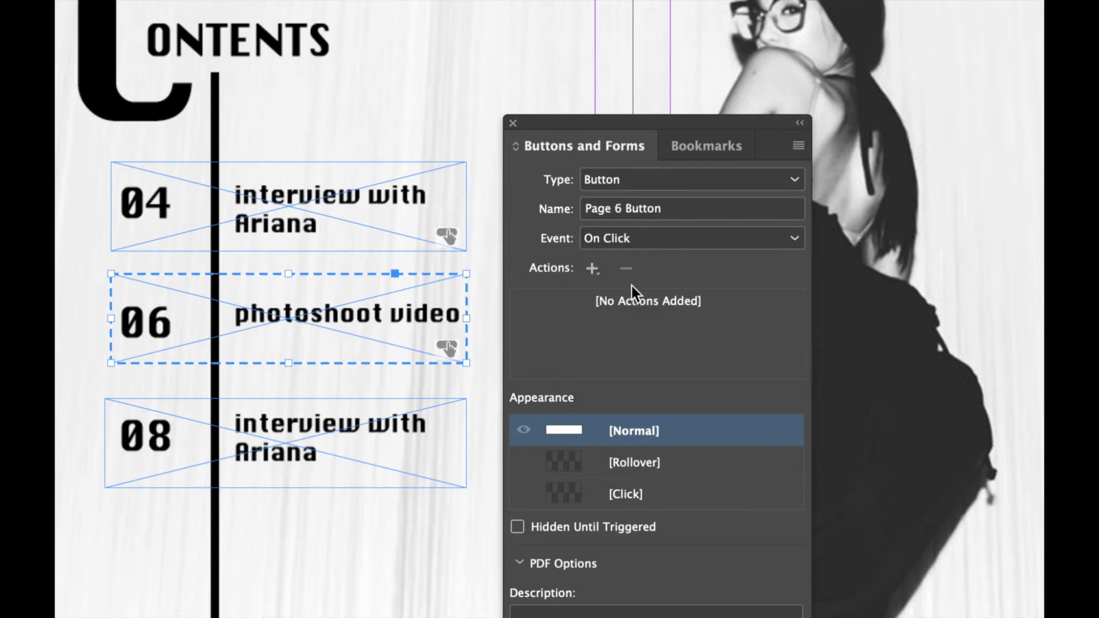
click(593, 270)
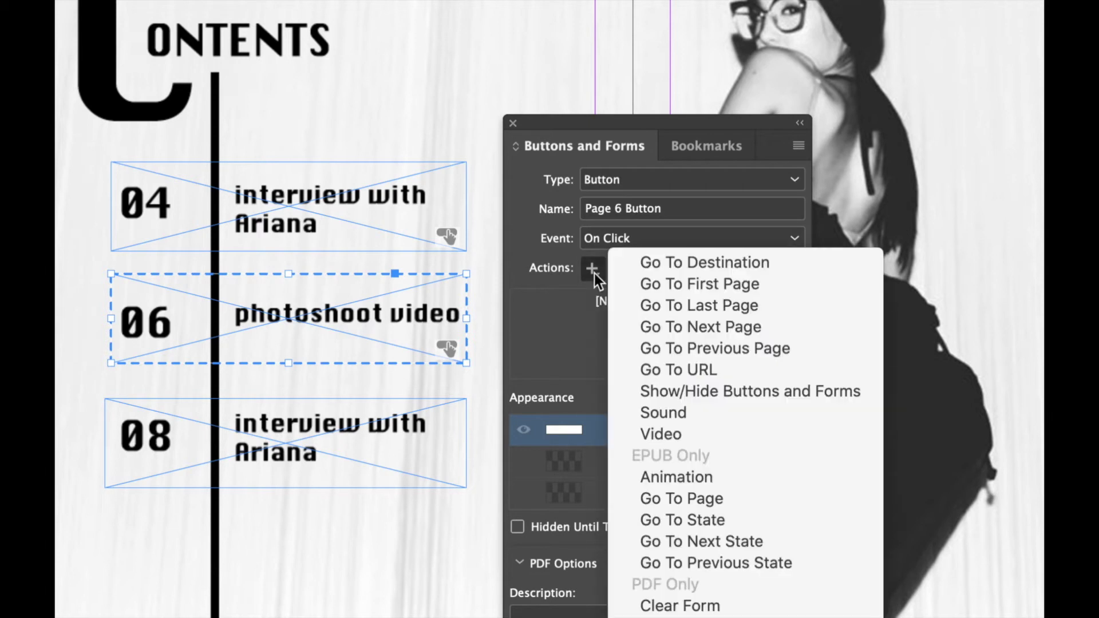
click(719, 500)
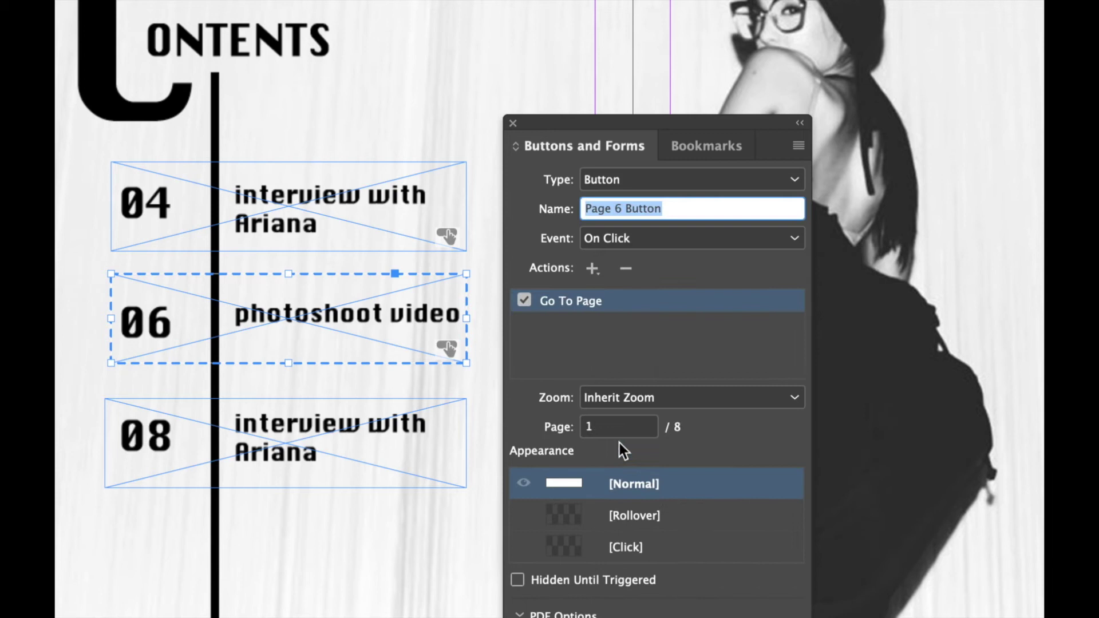
click(610, 431)
text(6)
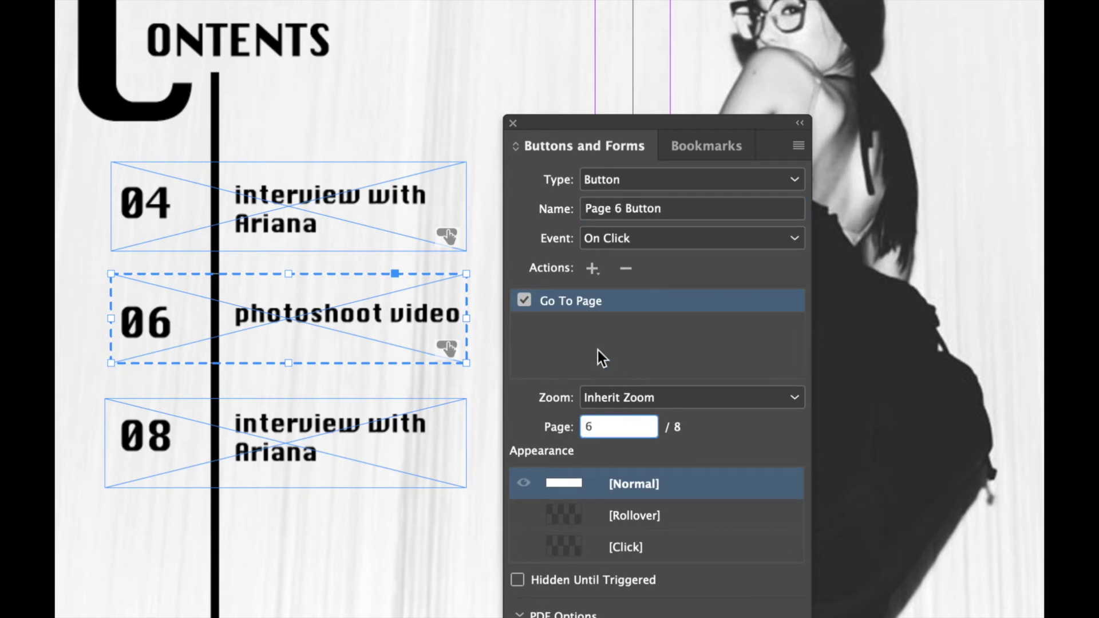
click(331, 414)
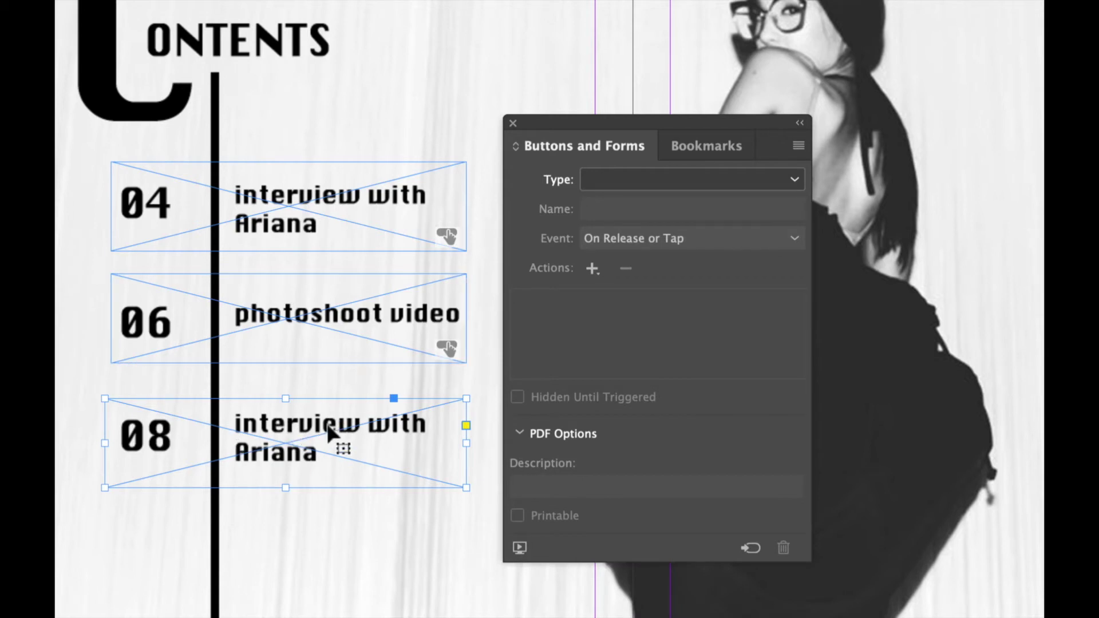
Step: Make the 08 frame 'Page 8 Button', triggered On Click, going to page 8
click(634, 176)
click(640, 198)
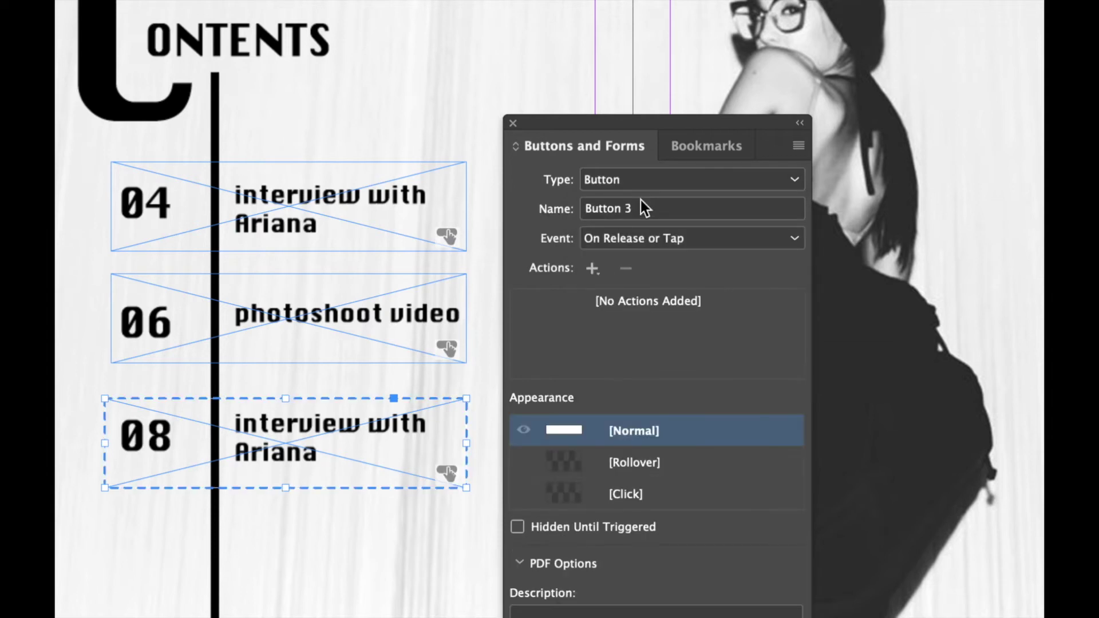
click(642, 203)
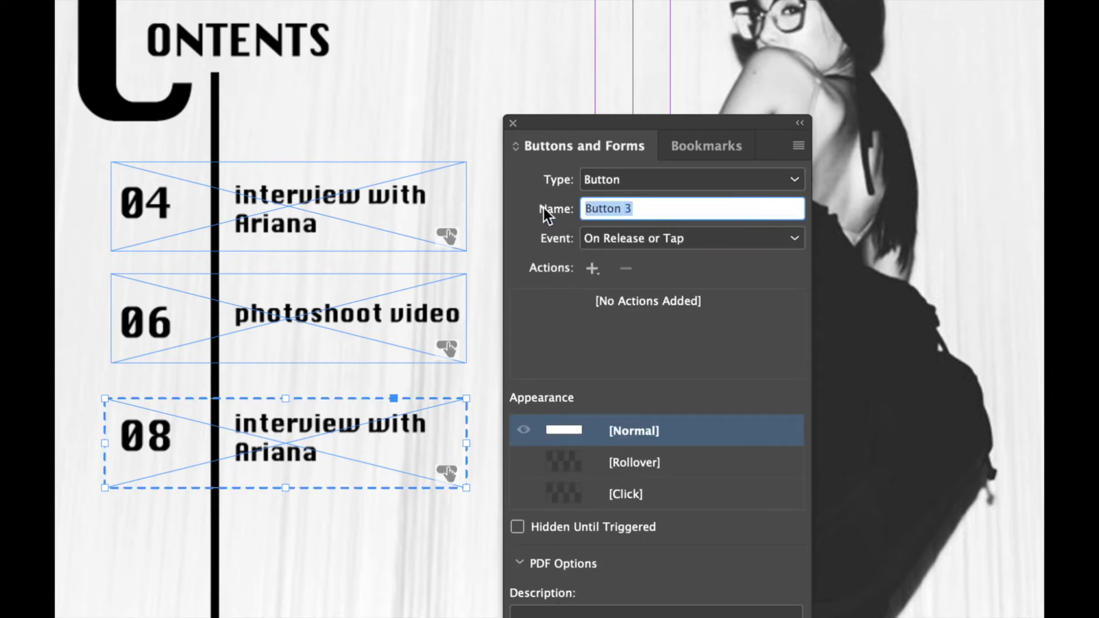
text(Page )
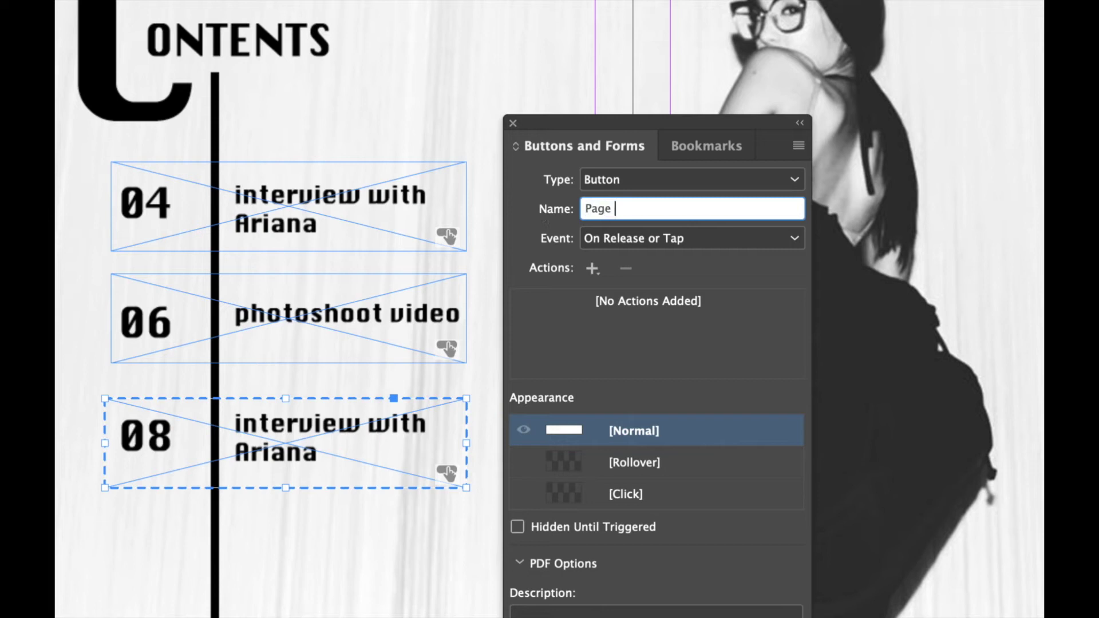
text(8 Button)
click(638, 243)
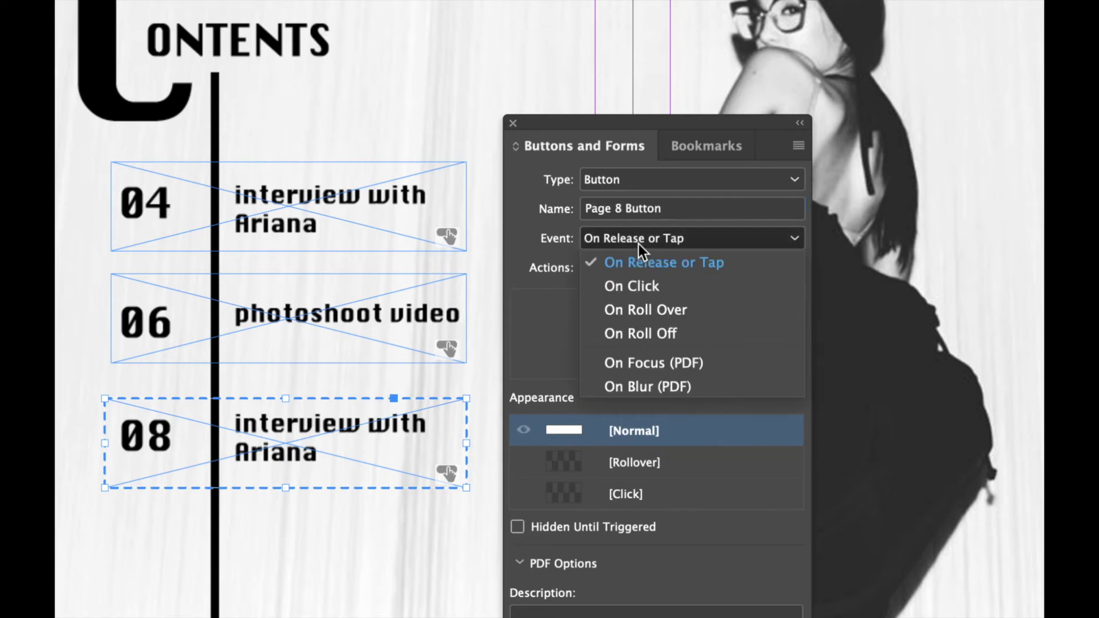
click(647, 286)
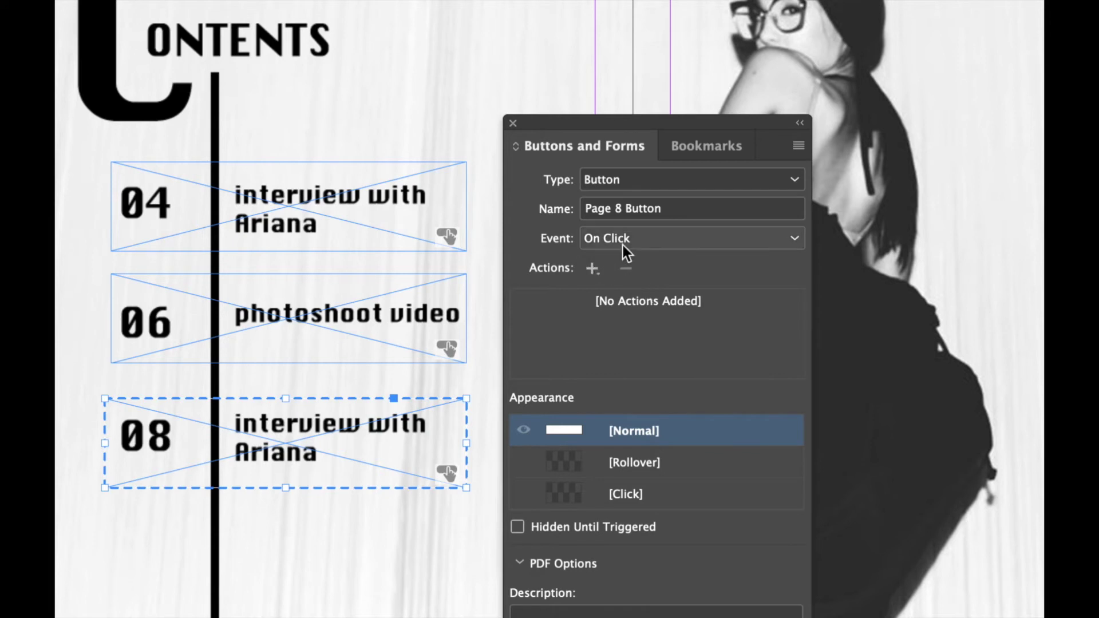
click(593, 269)
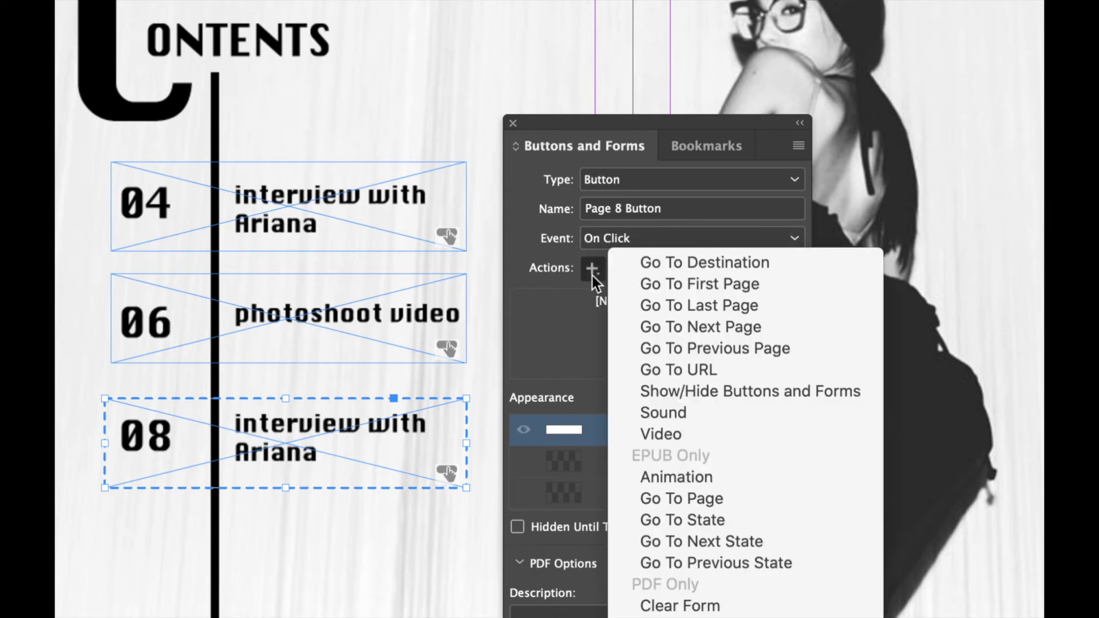
click(733, 499)
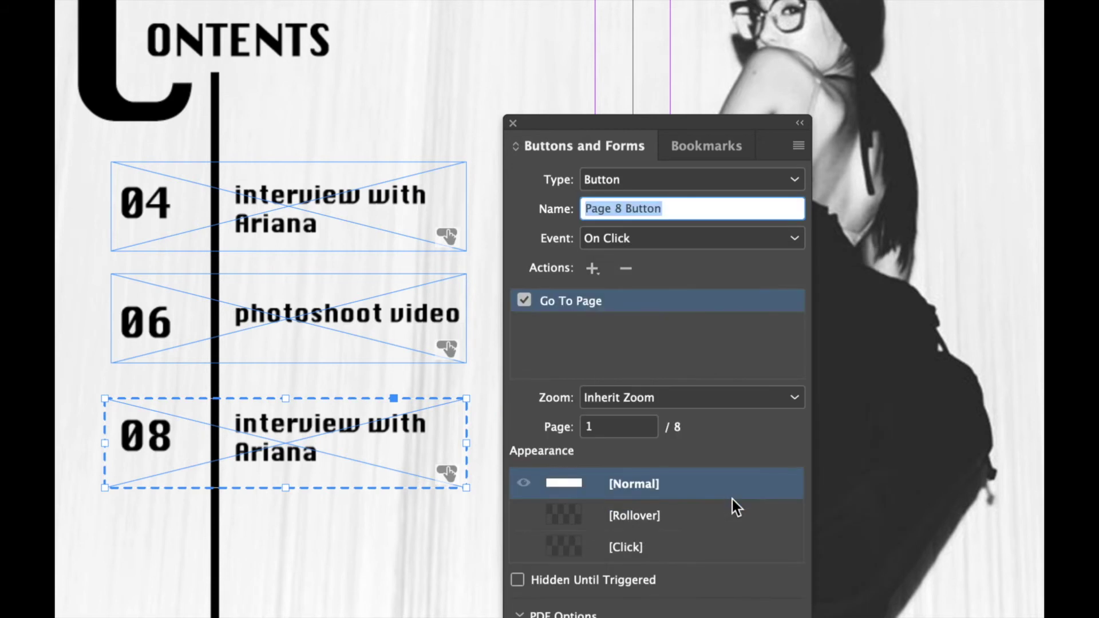
click(600, 428)
text(8)
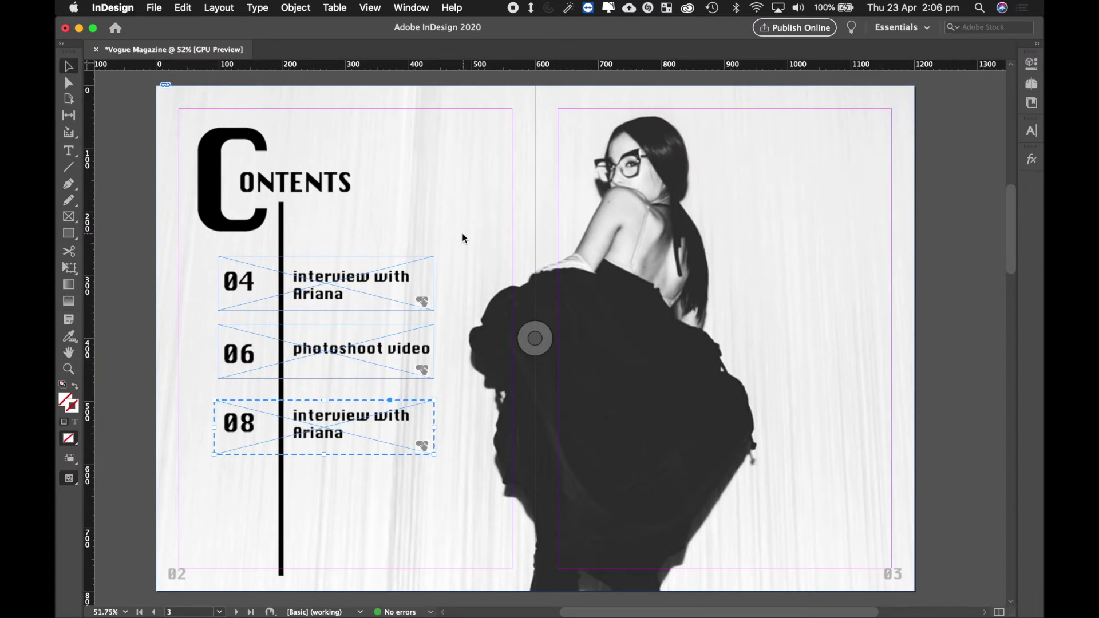
Step: Reopen Buttons and Forms, check the 08 button targets page 8, and dock the panel right
click(410, 8)
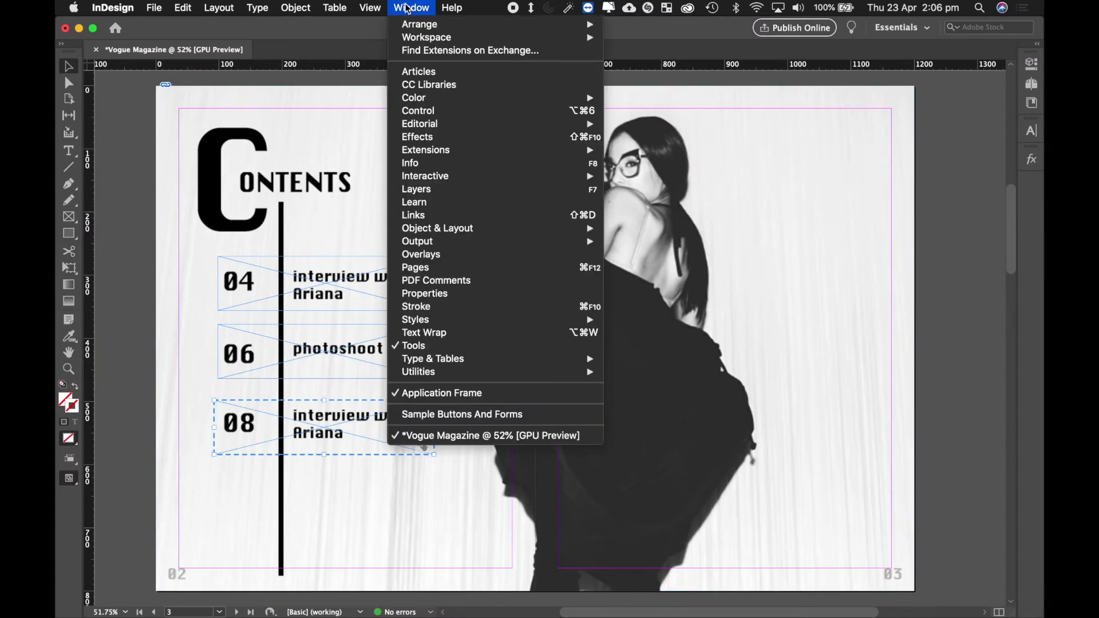
mouse_move(484, 175)
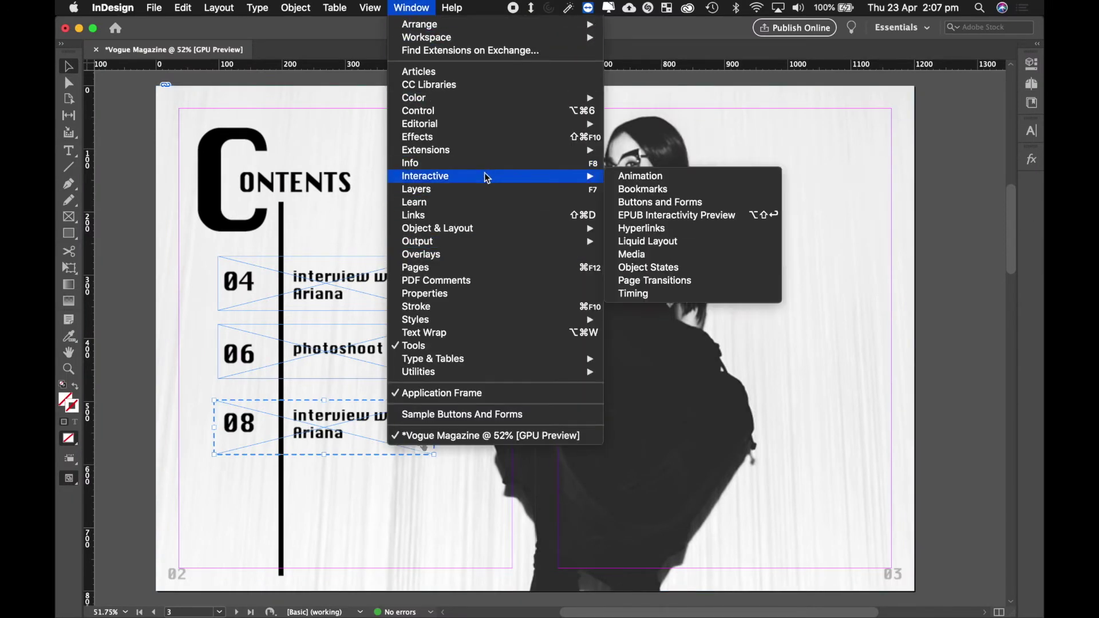
click(662, 209)
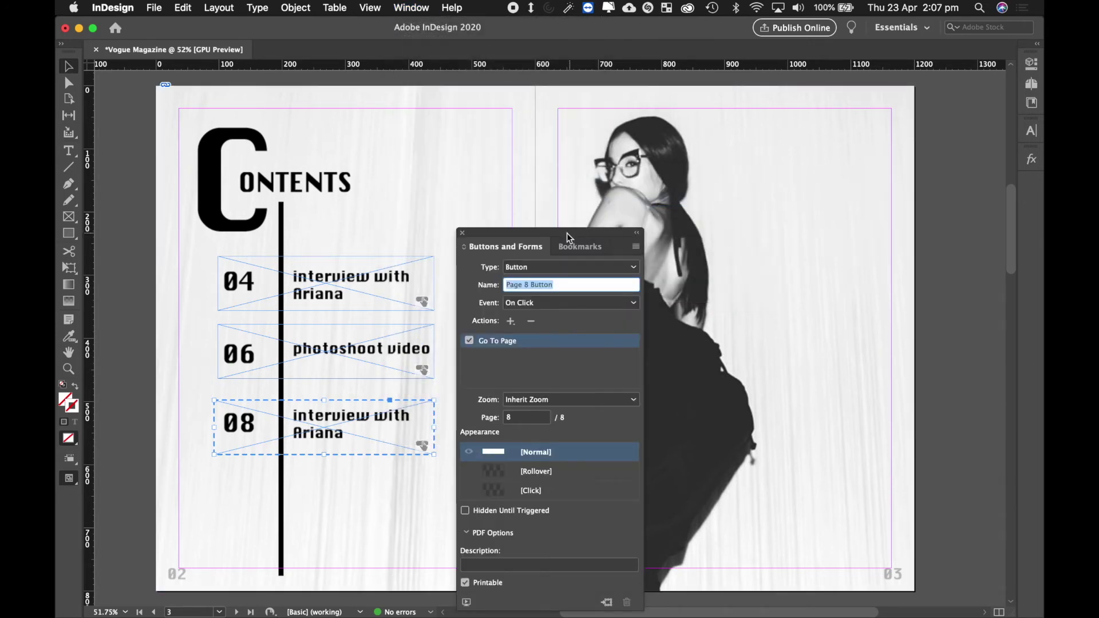
drag(601, 238, 885, 143)
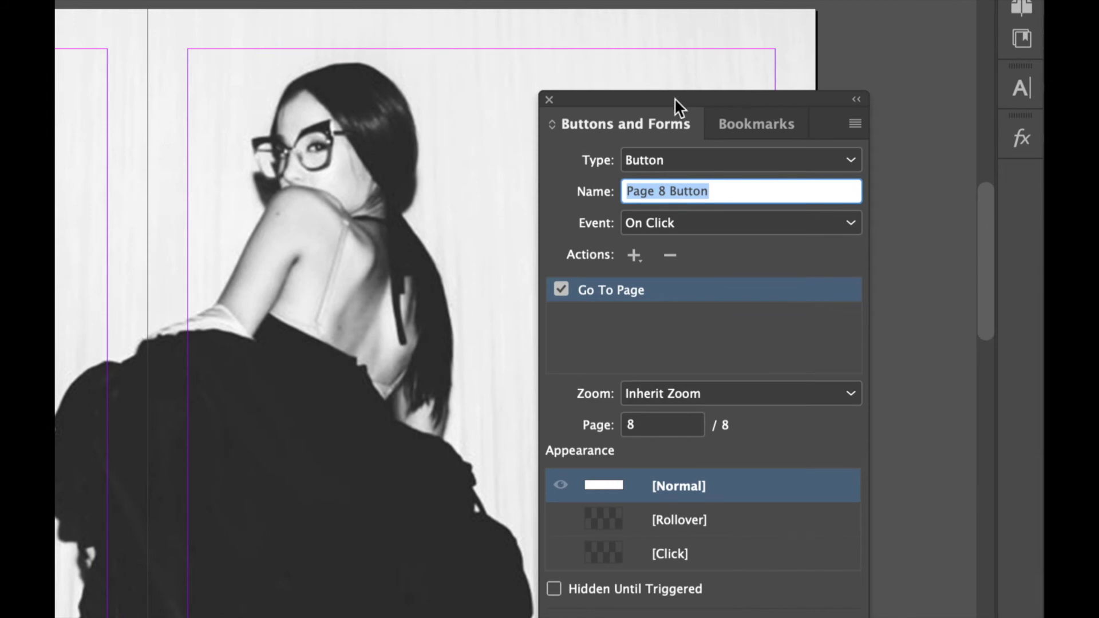
drag(674, 98, 1014, 172)
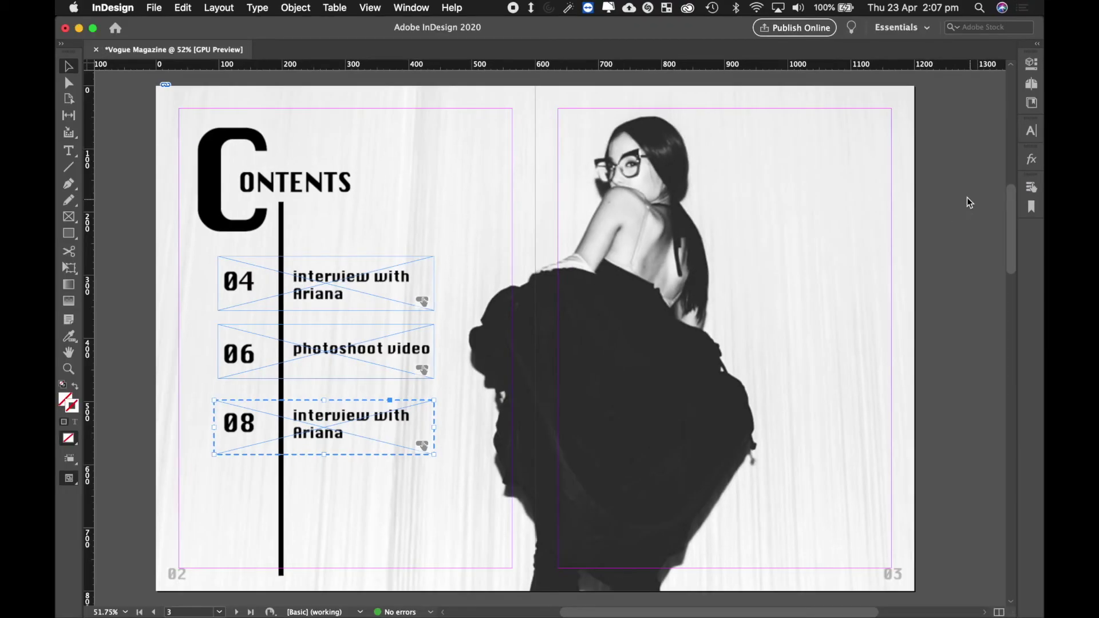
Step: Toggle the docked Buttons and Forms panel, then scroll down to the blank pages 4–5 spread
click(1032, 187)
click(1032, 189)
click(1032, 189)
click(1033, 189)
click(408, 199)
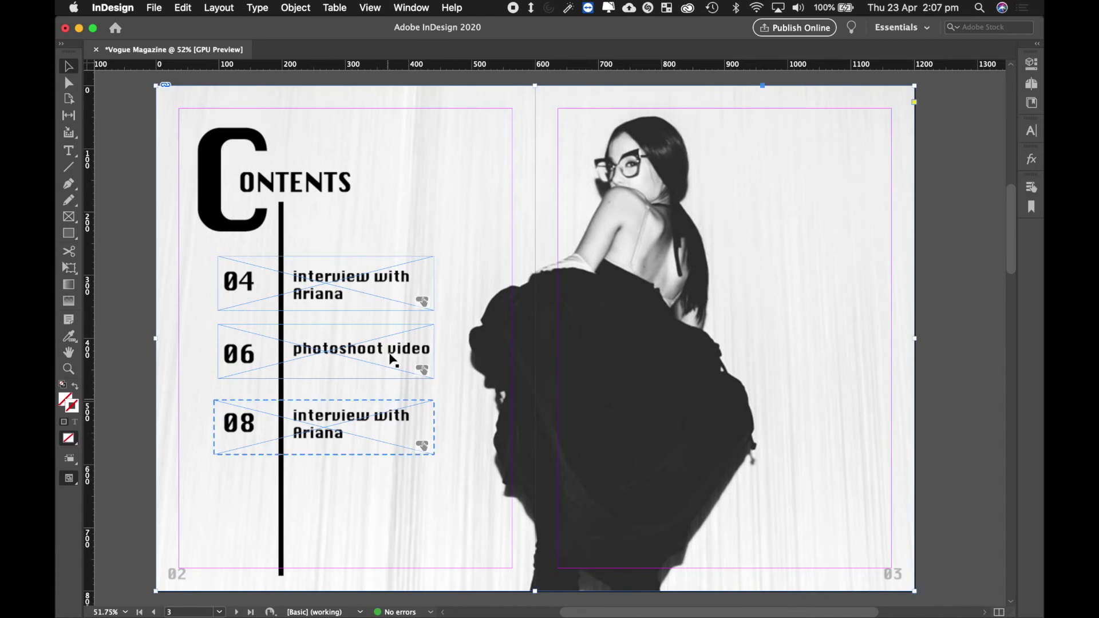
click(336, 269)
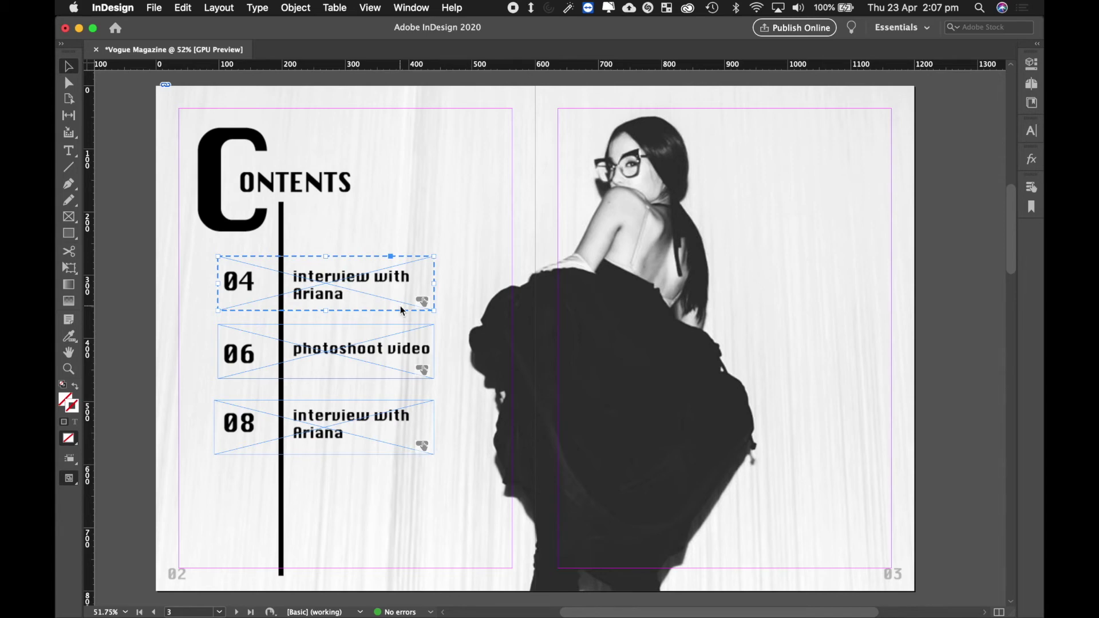
scroll(430, 432, down, 10)
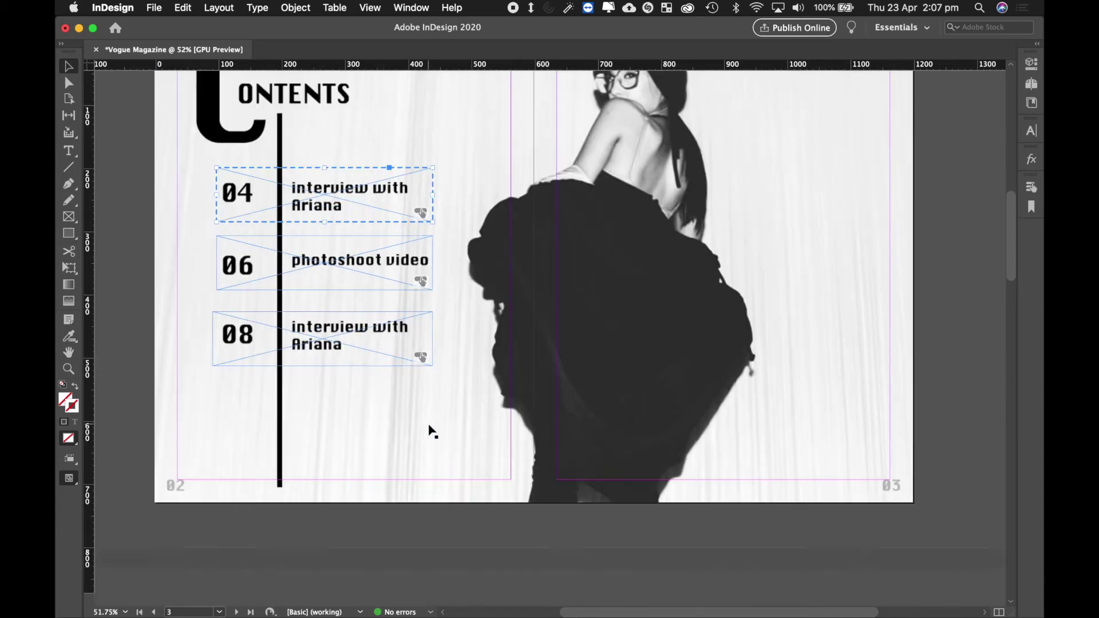
scroll(430, 430, down, 4)
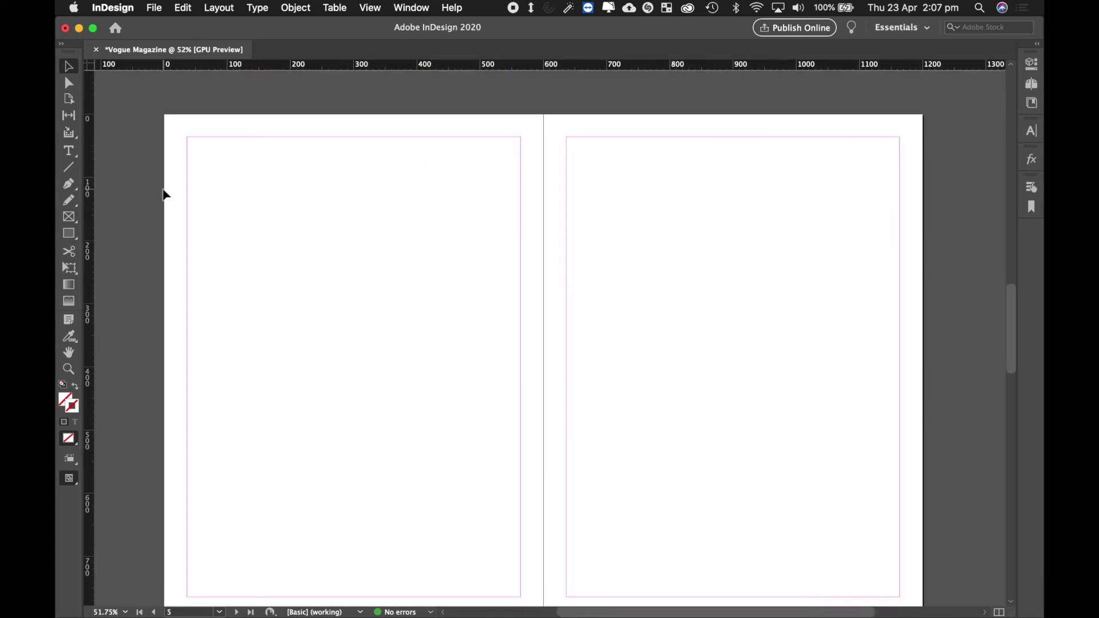
Step: Draw a text frame on page 4 and set its '4' to 90 pt
click(69, 153)
drag(265, 277, 432, 430)
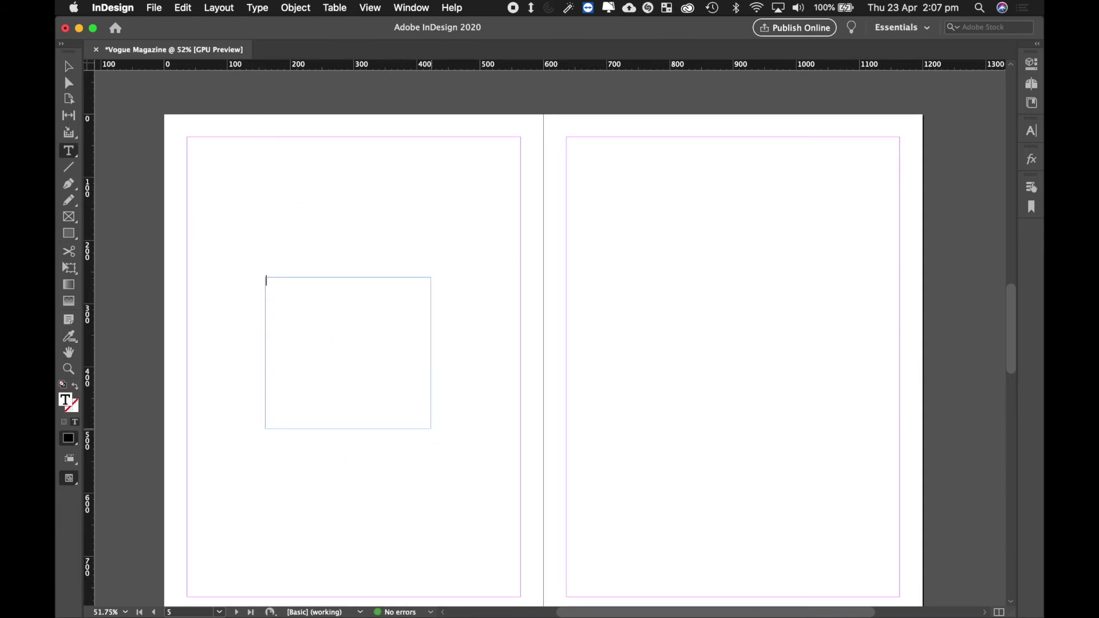
drag(306, 296, 238, 277)
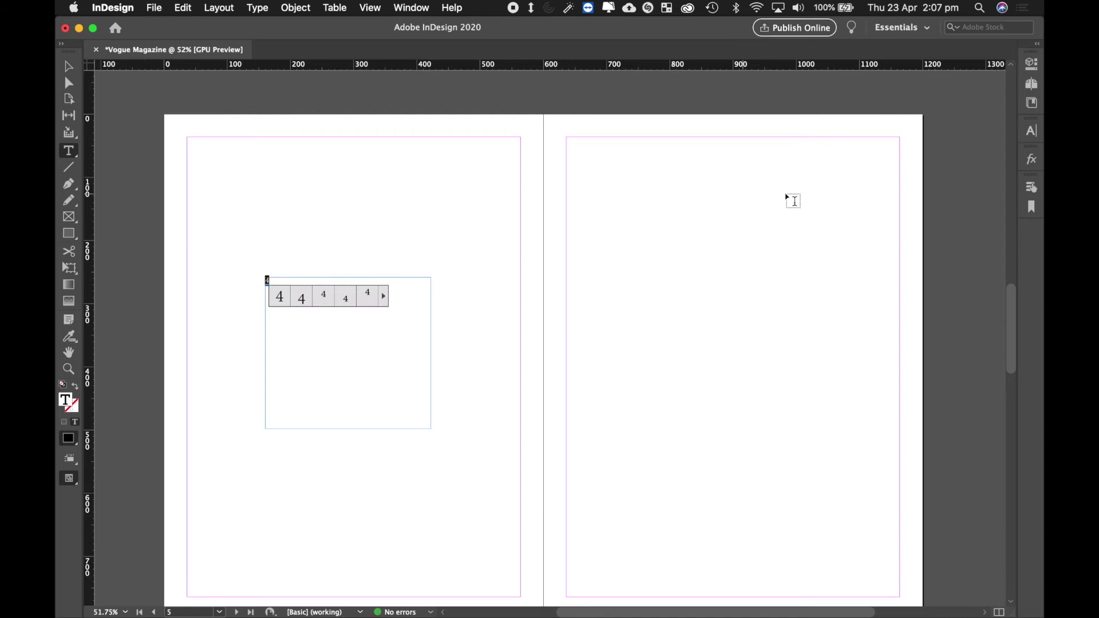
click(1032, 64)
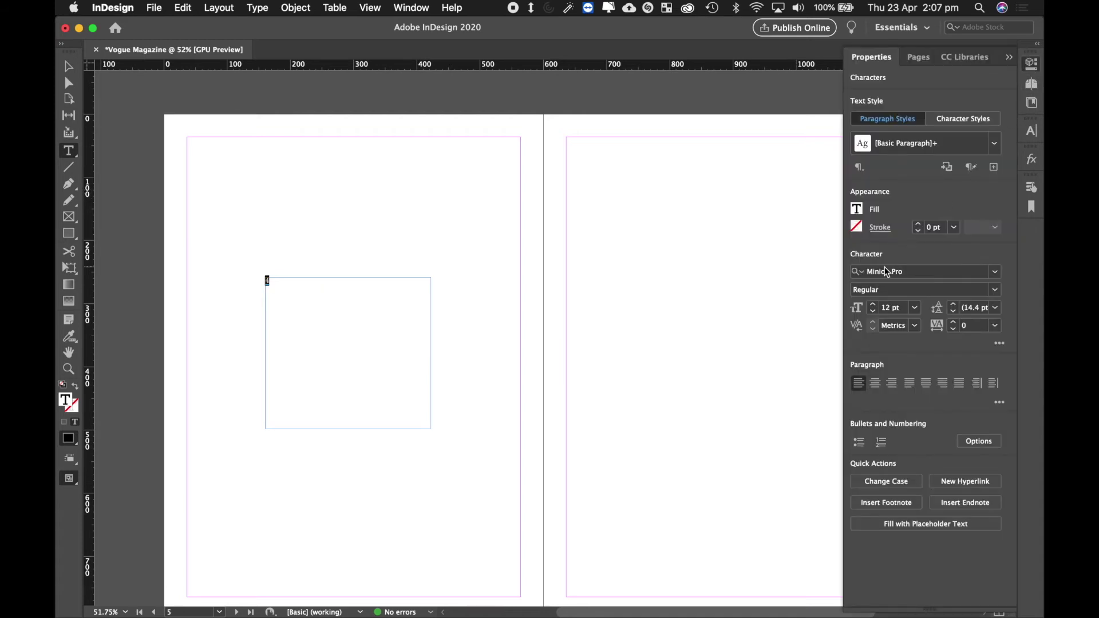
click(907, 315)
text(90)
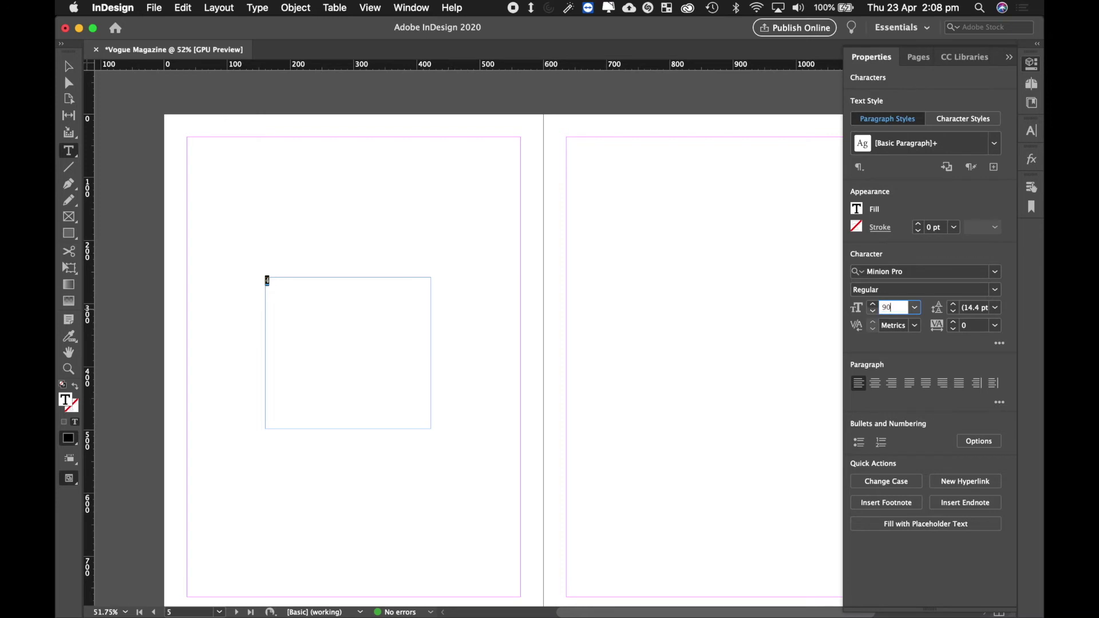
key(Return)
Step: Paste a copy of the 4 frame on page 6 and change it to '6'
click(68, 66)
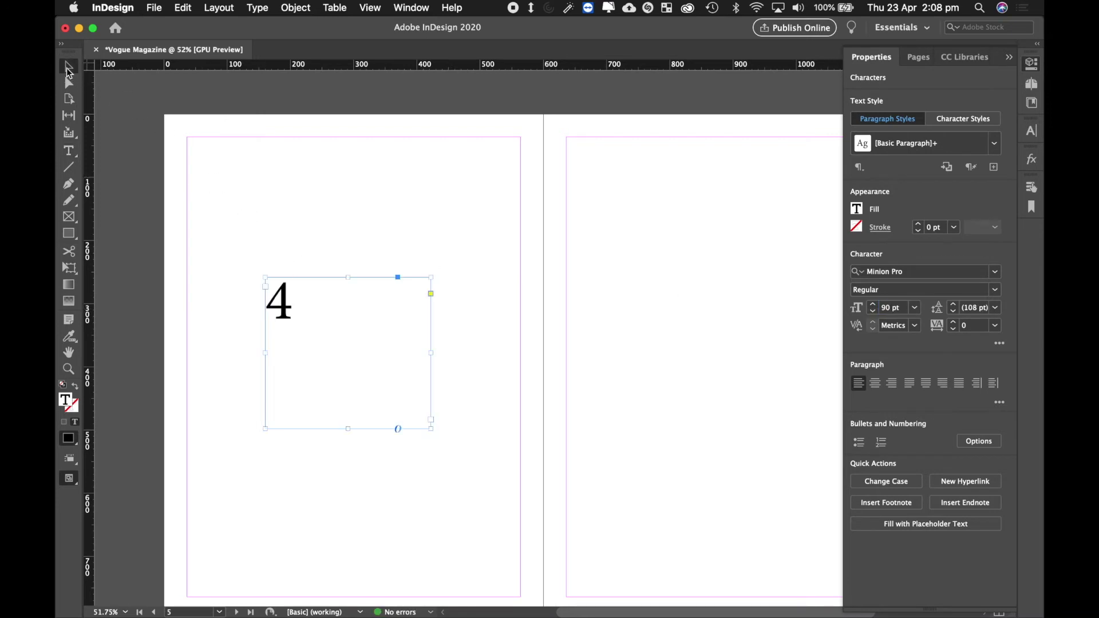
click(351, 256)
scroll(351, 256, down, 10)
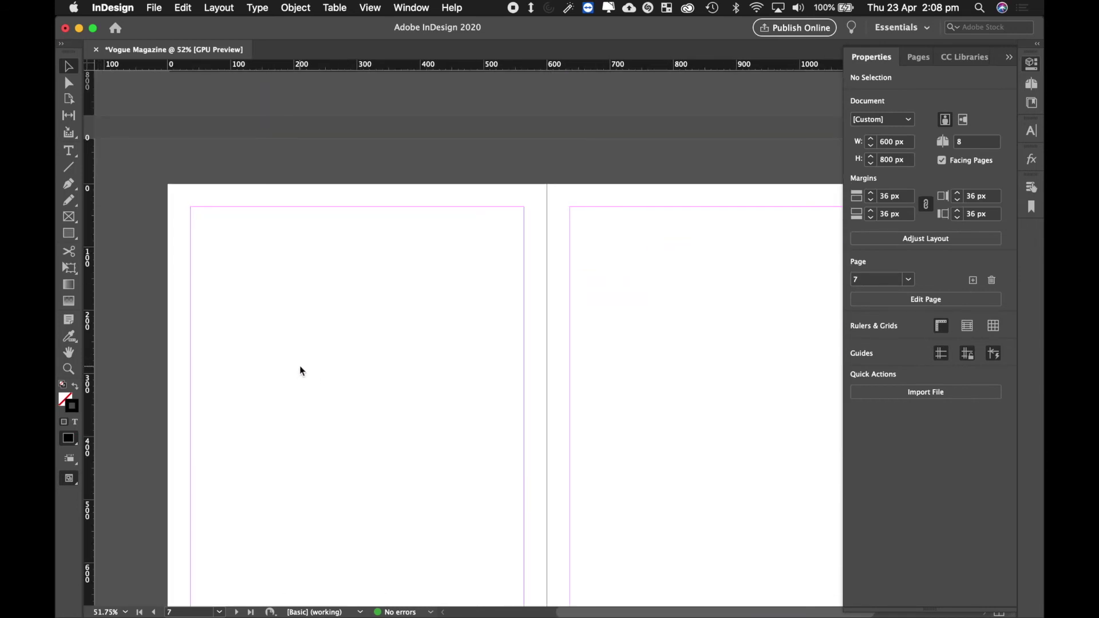
key(cmd+v)
double_click(485, 324)
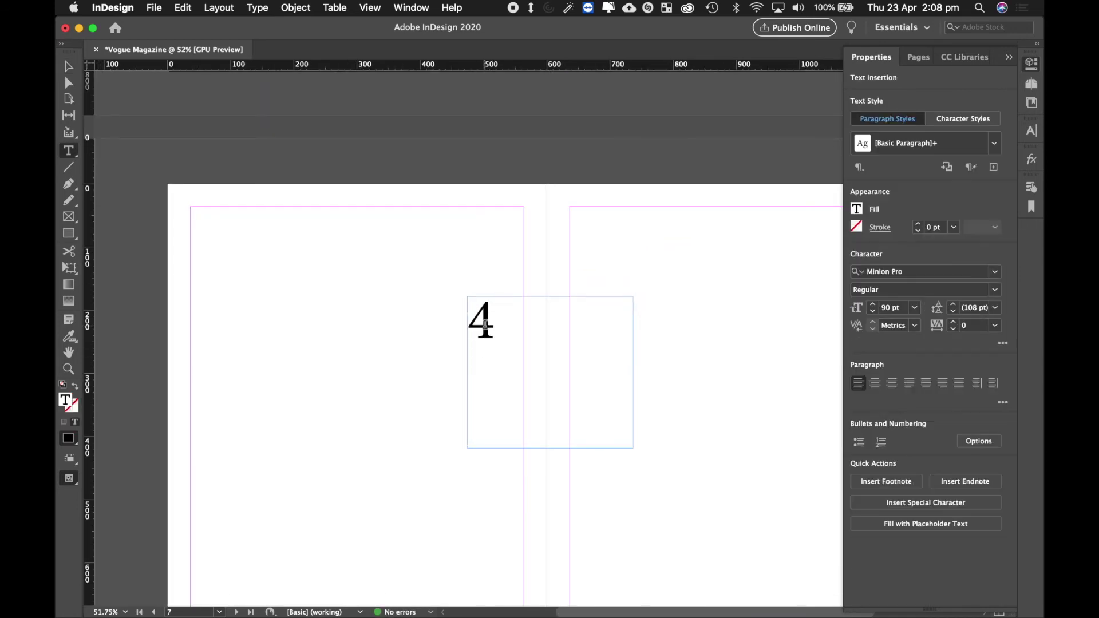
key(BackSpace)
text(6)
click(447, 391)
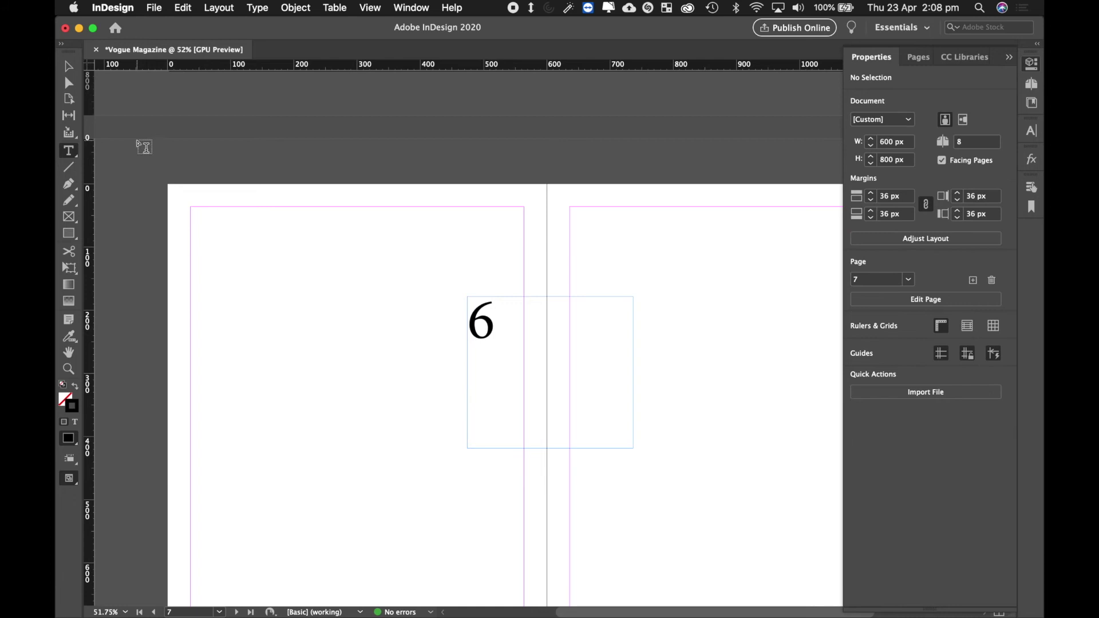
key(v)
Step: Paste another copy onto page 8's left side and change it to '8'
scroll(283, 369, down, 3)
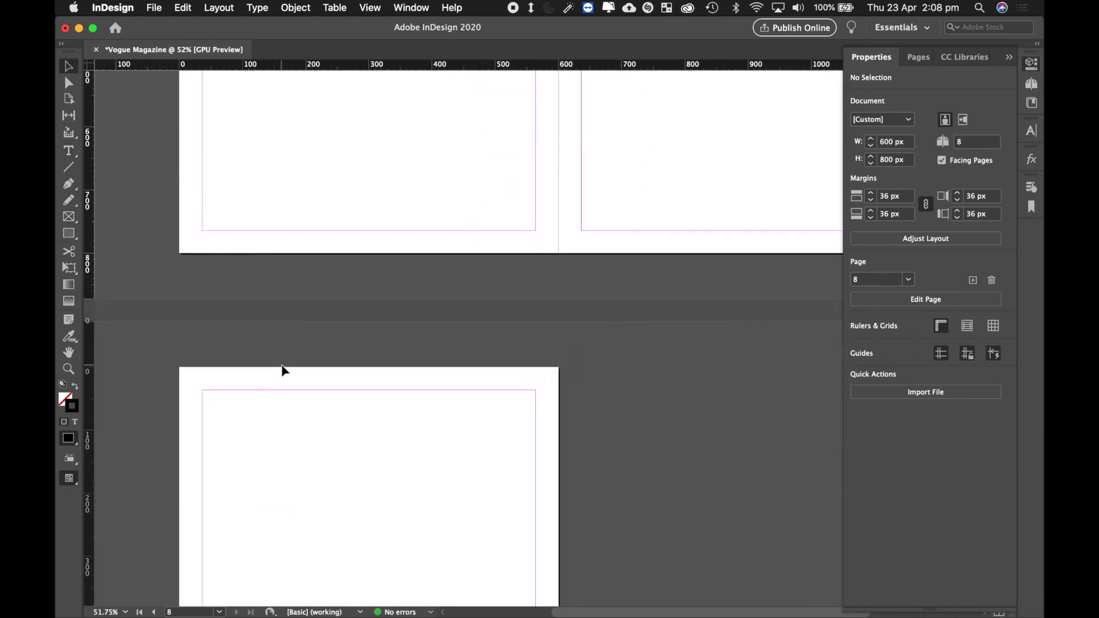
scroll(284, 371, down, 3)
key(super+v)
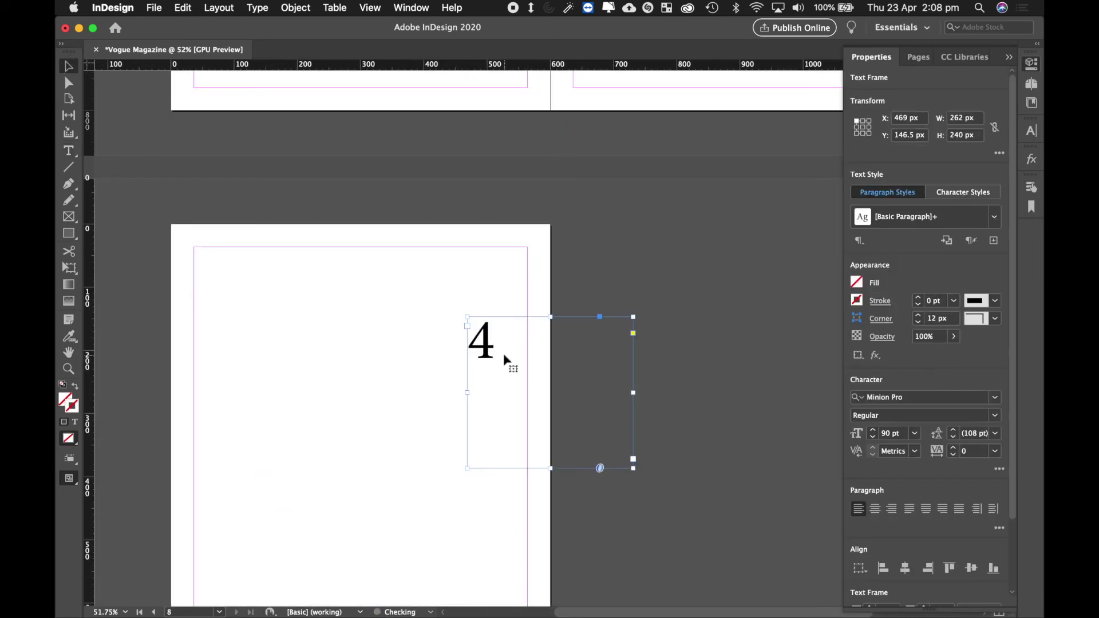
drag(506, 359, 246, 391)
double_click(231, 378)
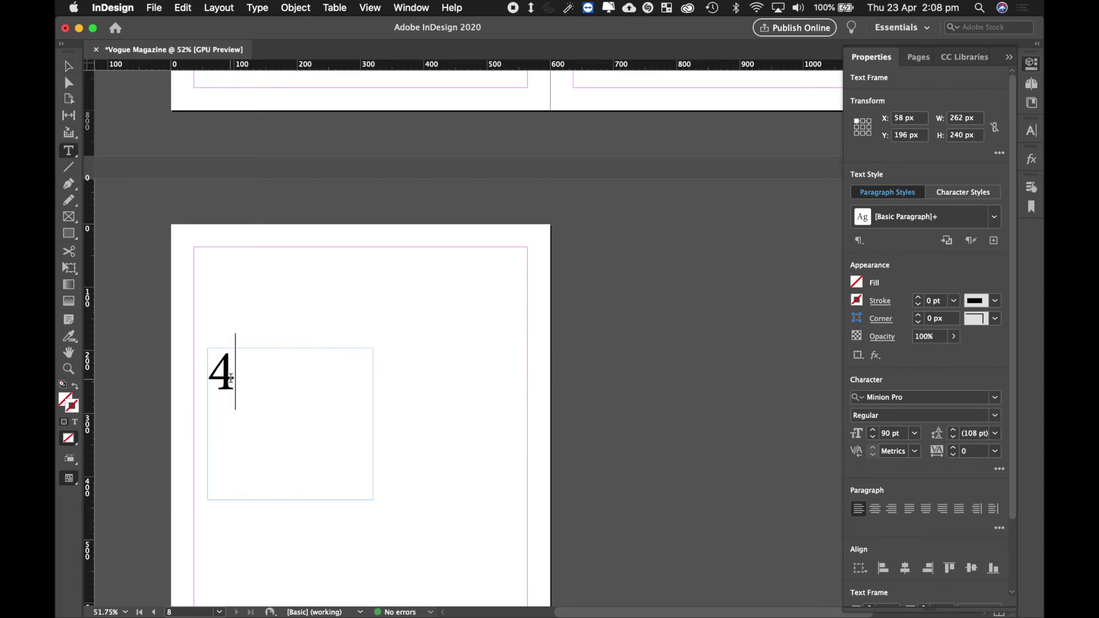
key(BackSpace)
text(8)
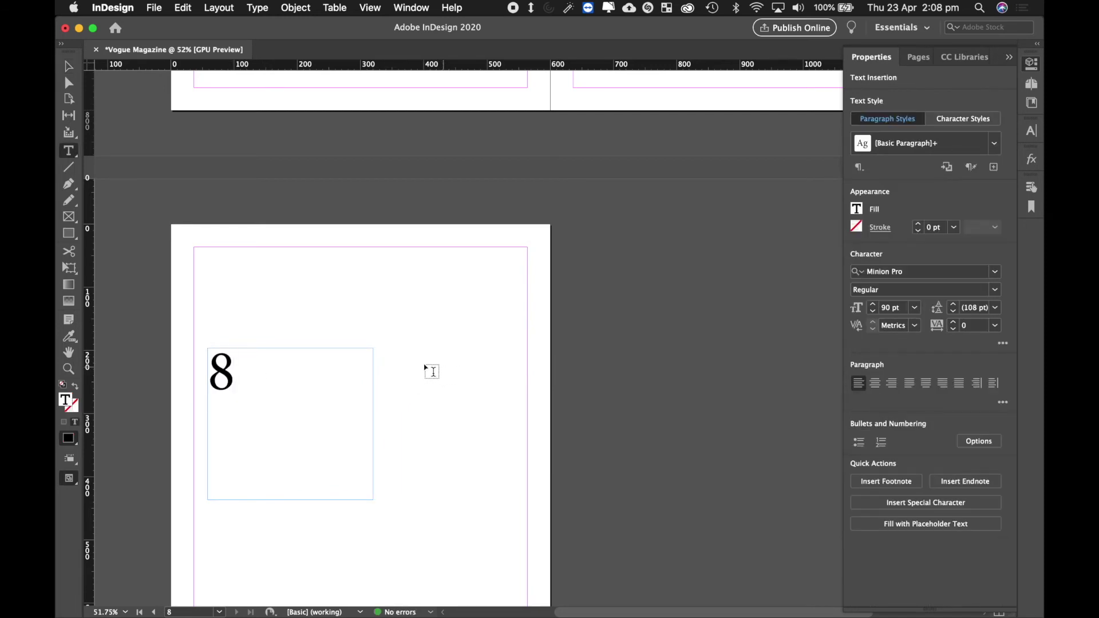
key(Escape)
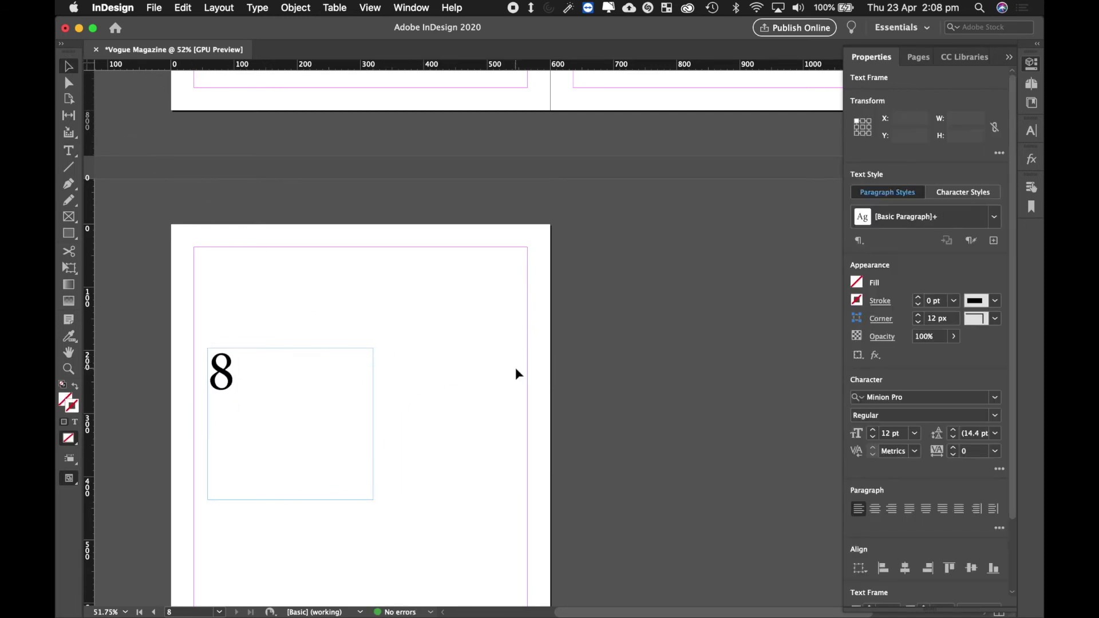
click(517, 374)
scroll(517, 374, up, 15)
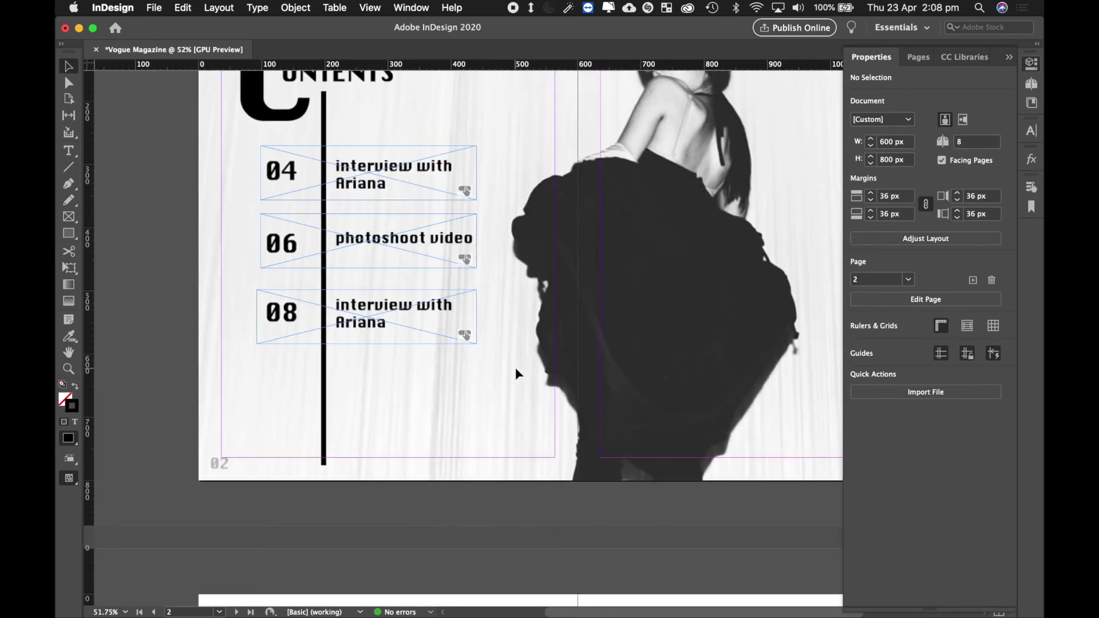
Step: Drag the '6' frame off the fold fully onto the left page
scroll(517, 374, up, 3)
click(1010, 57)
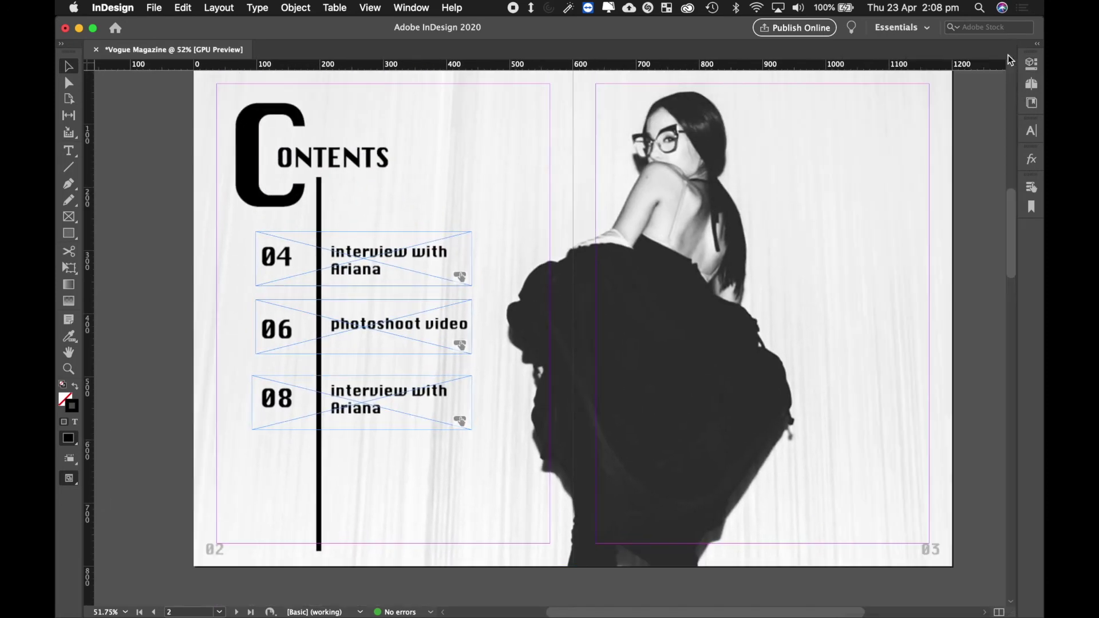
scroll(571, 319, down, 5)
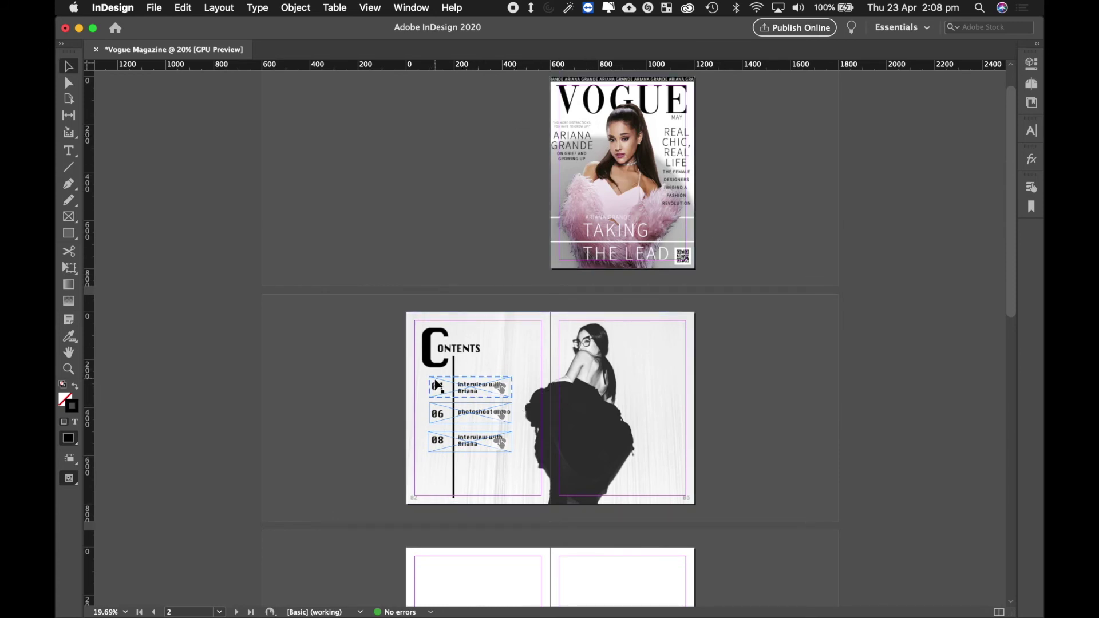
scroll(457, 452, down, 10)
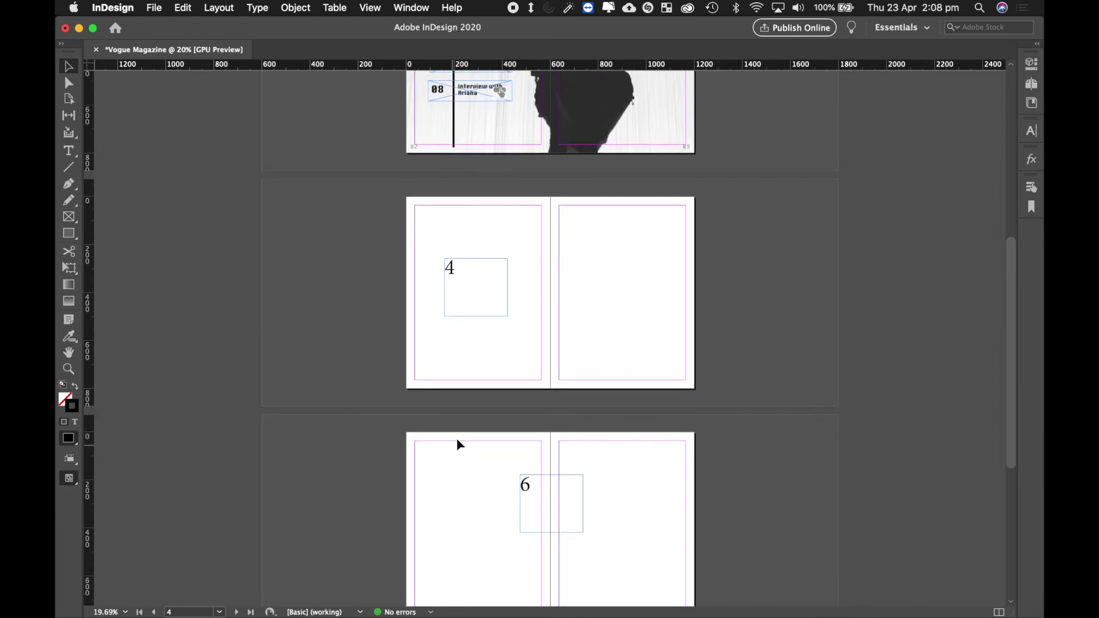
scroll(633, 285, down, 4)
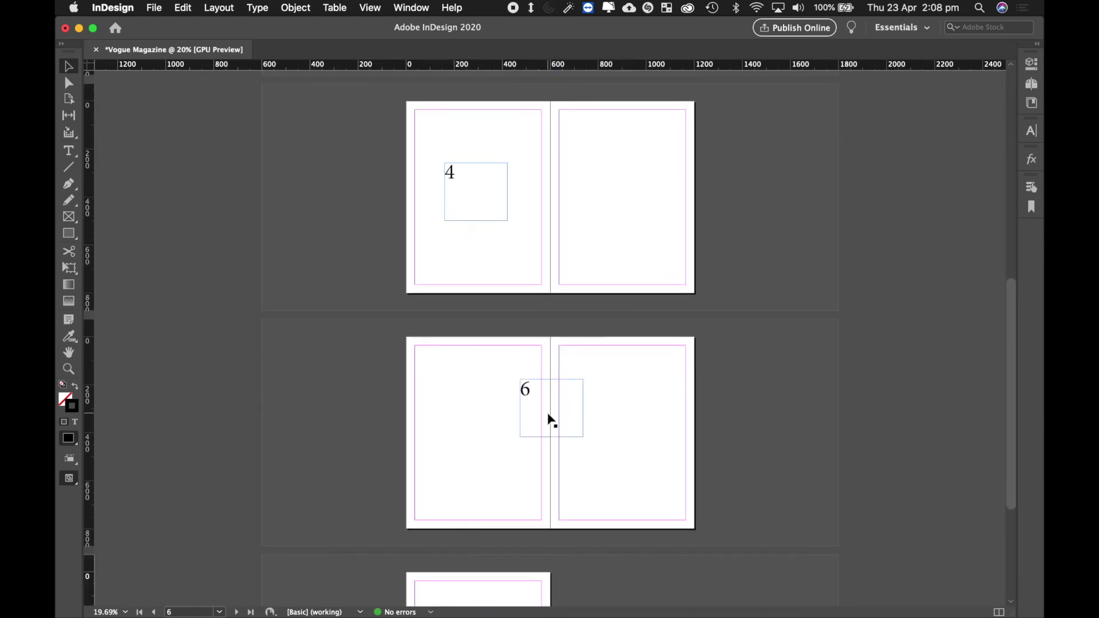
drag(547, 419, 469, 425)
Step: Scroll back up to the Contents spread
scroll(639, 422, down, 6)
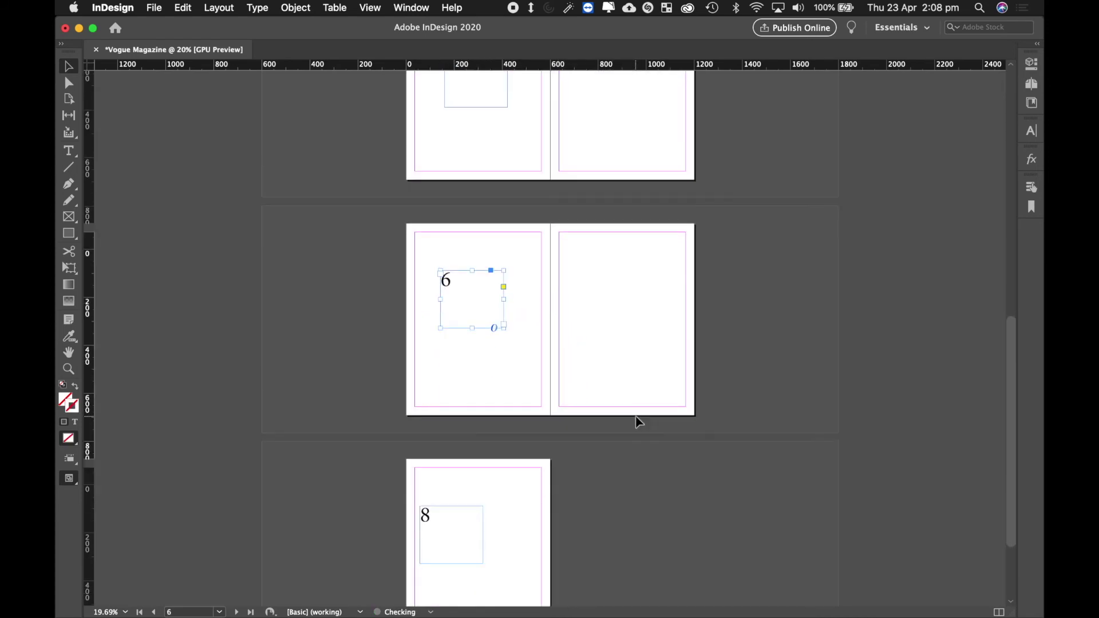
scroll(573, 375, up, 4)
scroll(577, 370, up, 8)
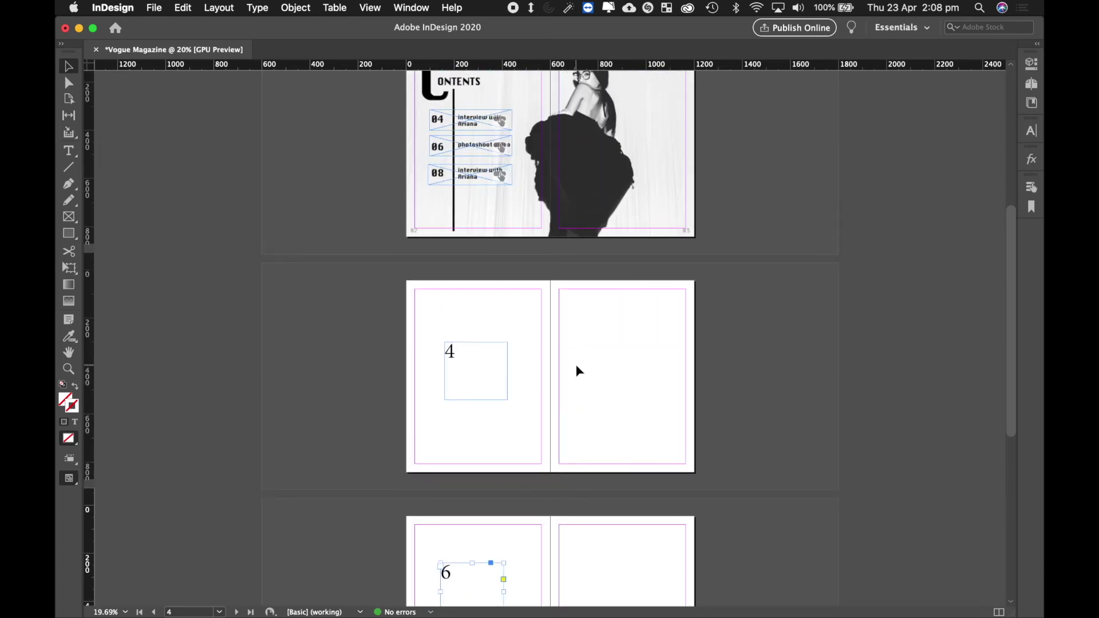
scroll(510, 248, up, 3)
scroll(511, 247, up, 2)
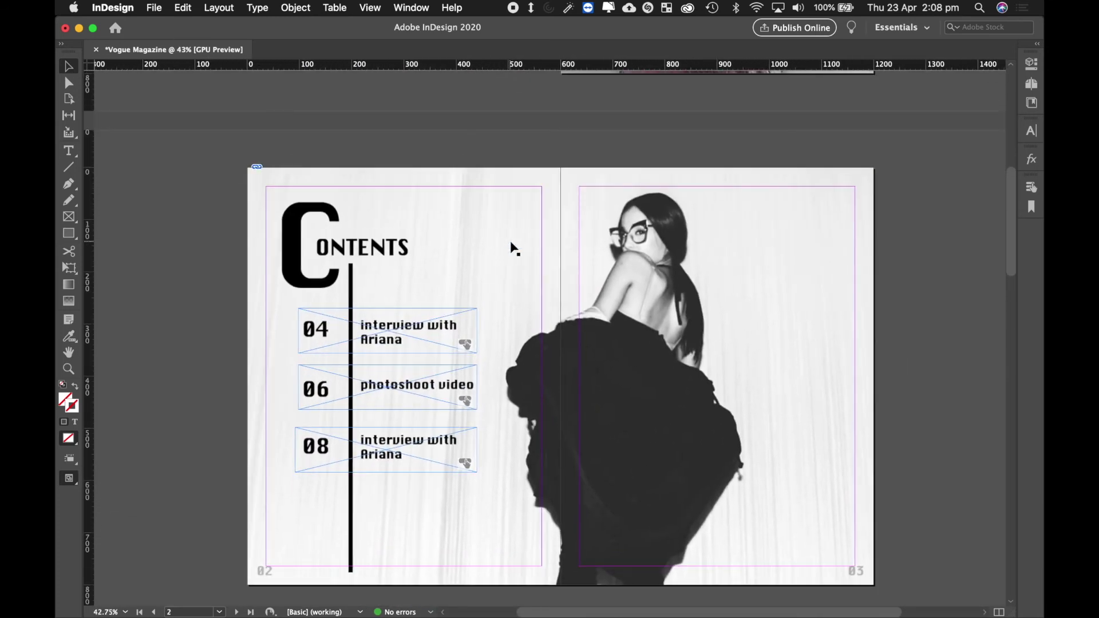
scroll(513, 248, down, 3)
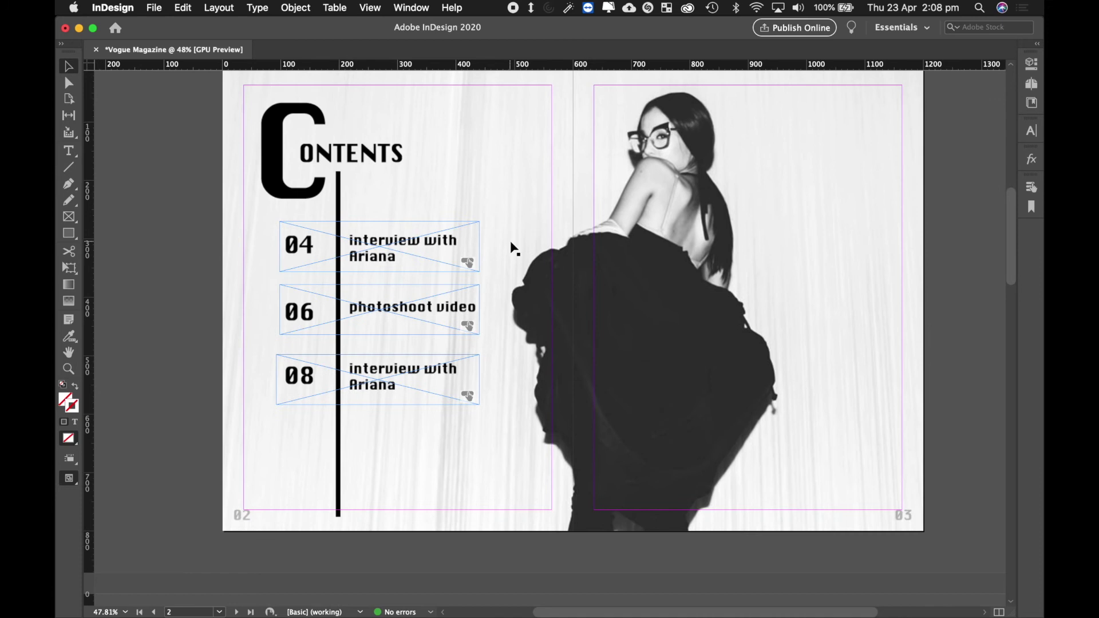
Step: Publish online titled 'Vogue Magazine Test', exported as spreads, after checking Advanced settings
click(794, 33)
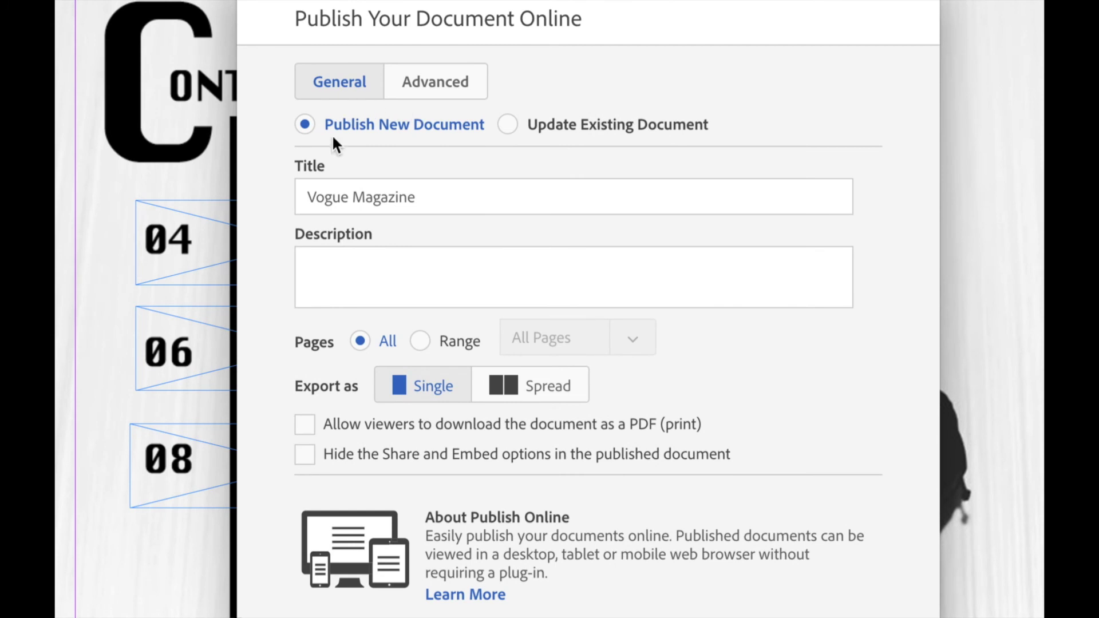
click(436, 204)
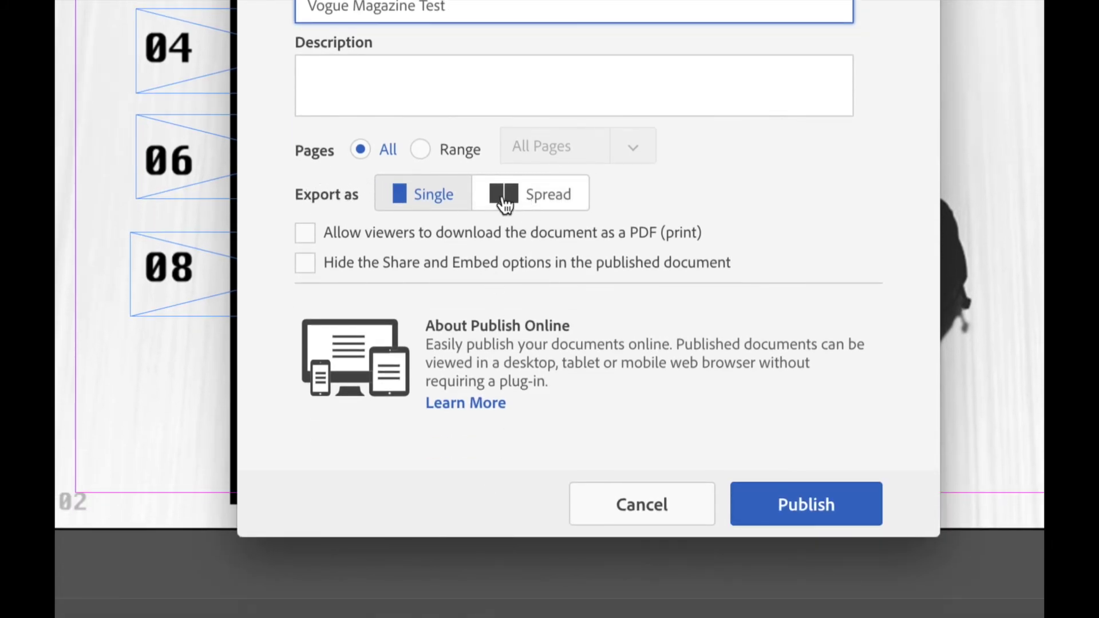
click(532, 201)
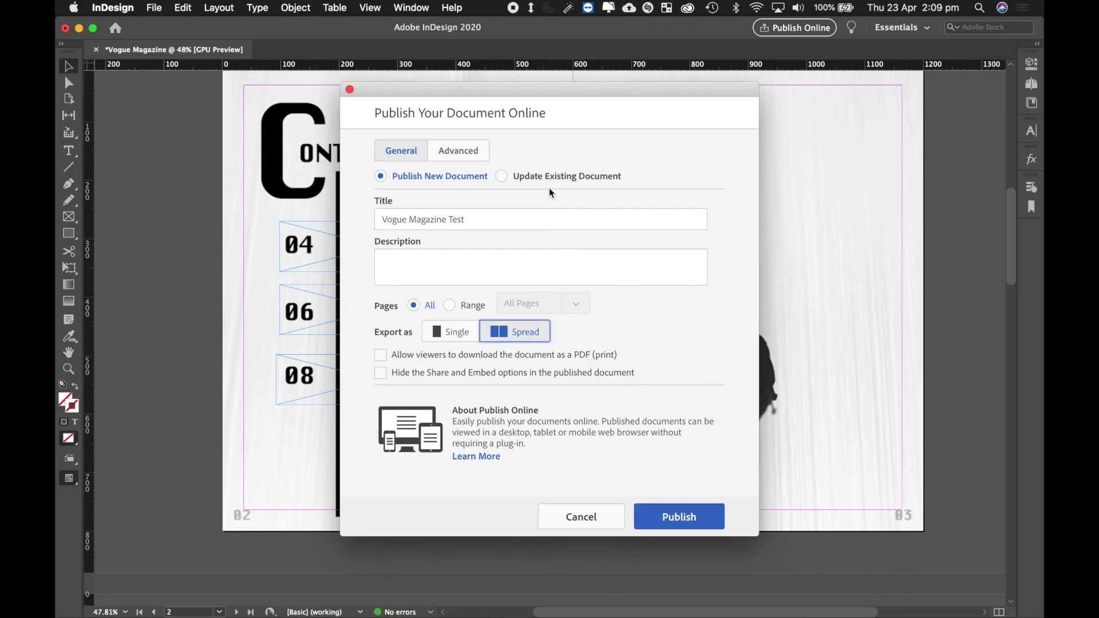
click(452, 153)
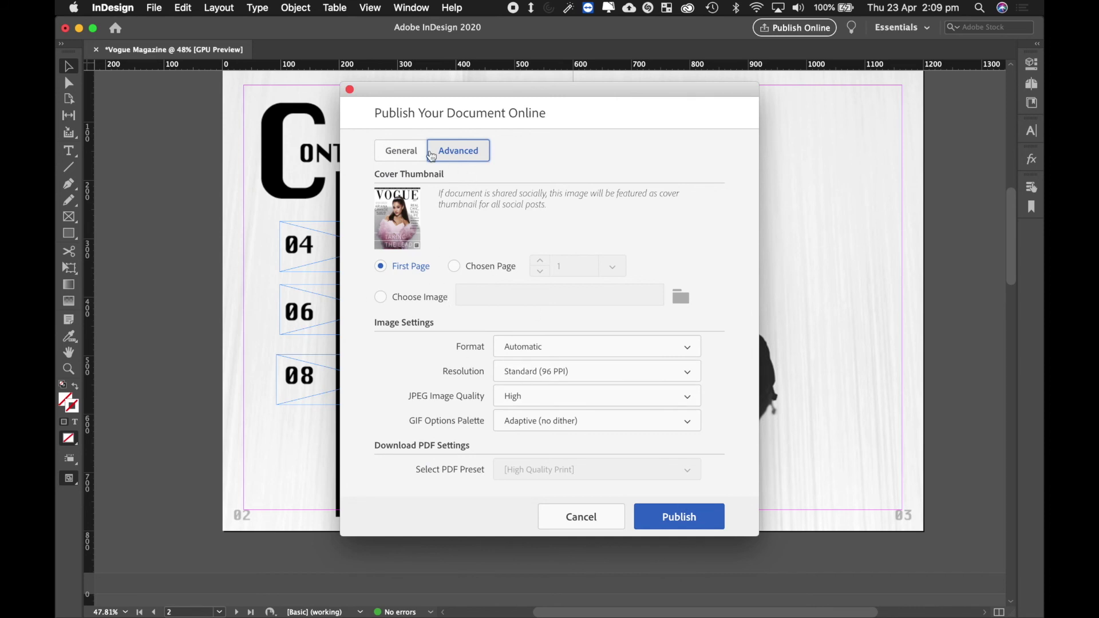
click(402, 154)
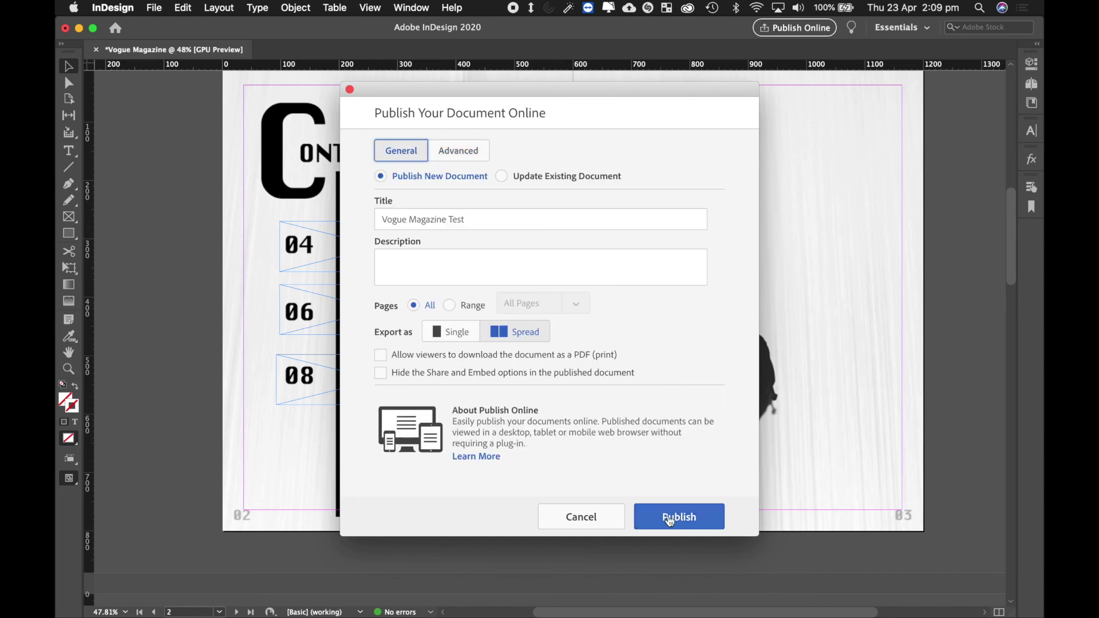
click(674, 519)
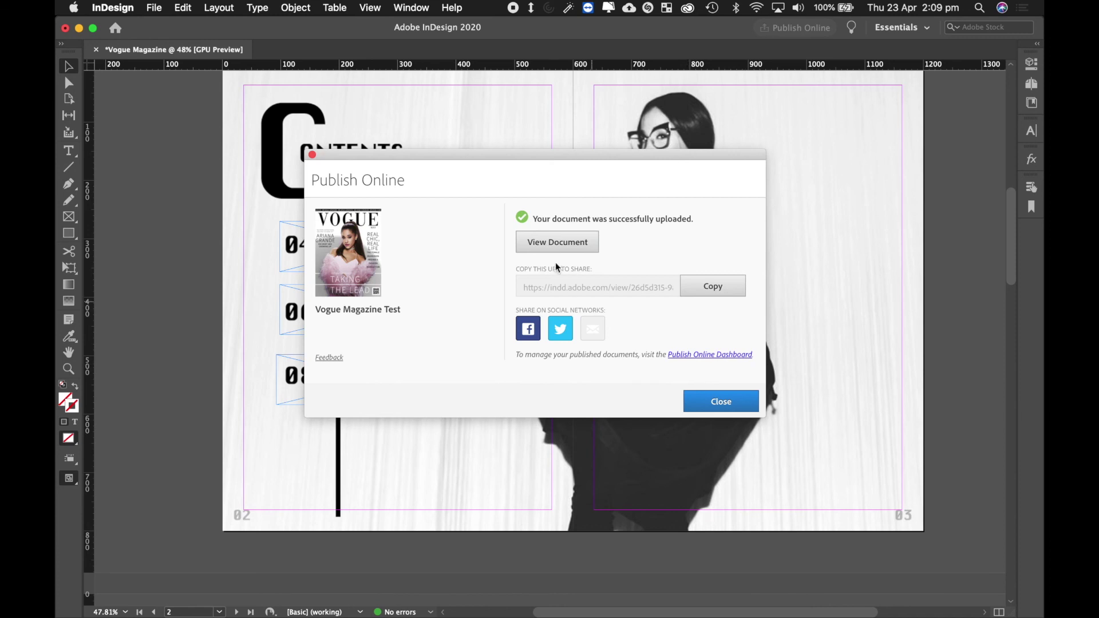
Step: Choose View Document to open 'Vogue Magazine Test' in the browser
click(555, 248)
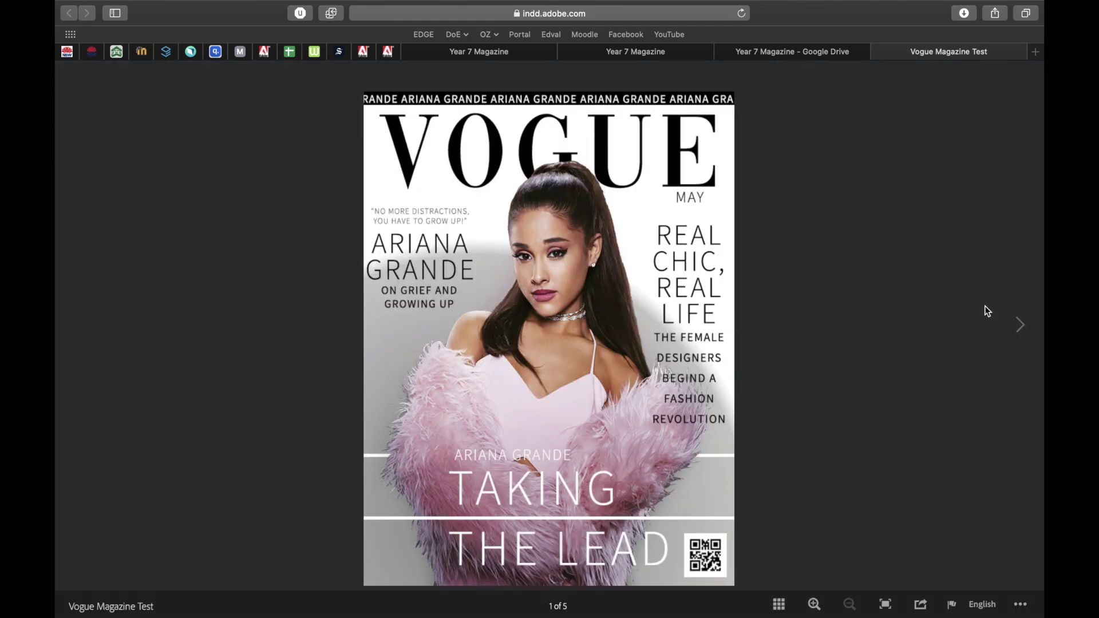
click(1022, 328)
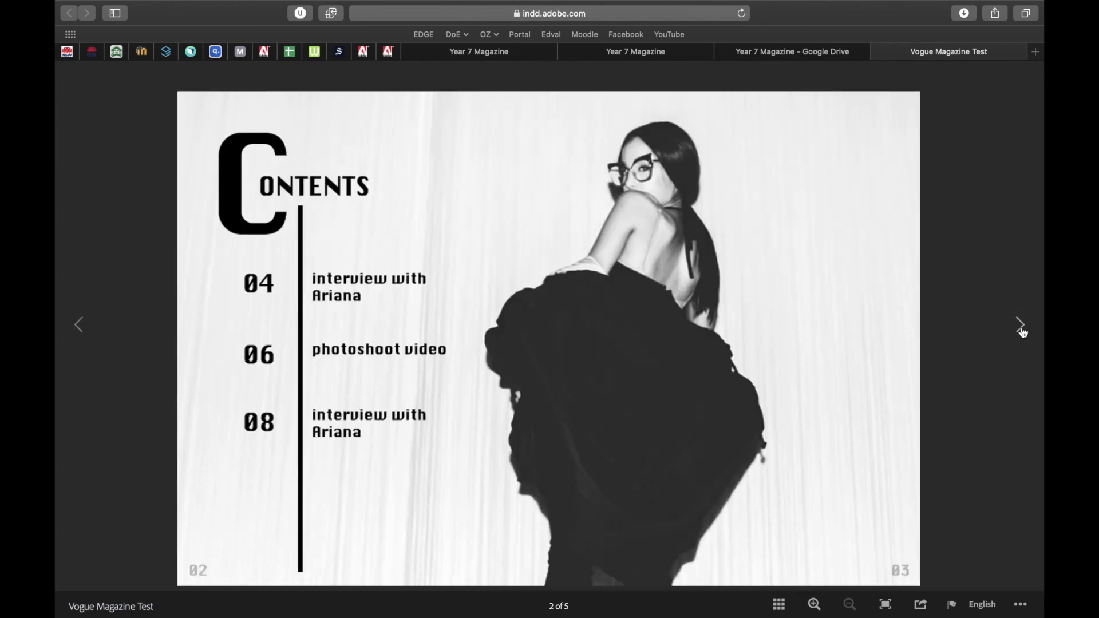
click(1020, 331)
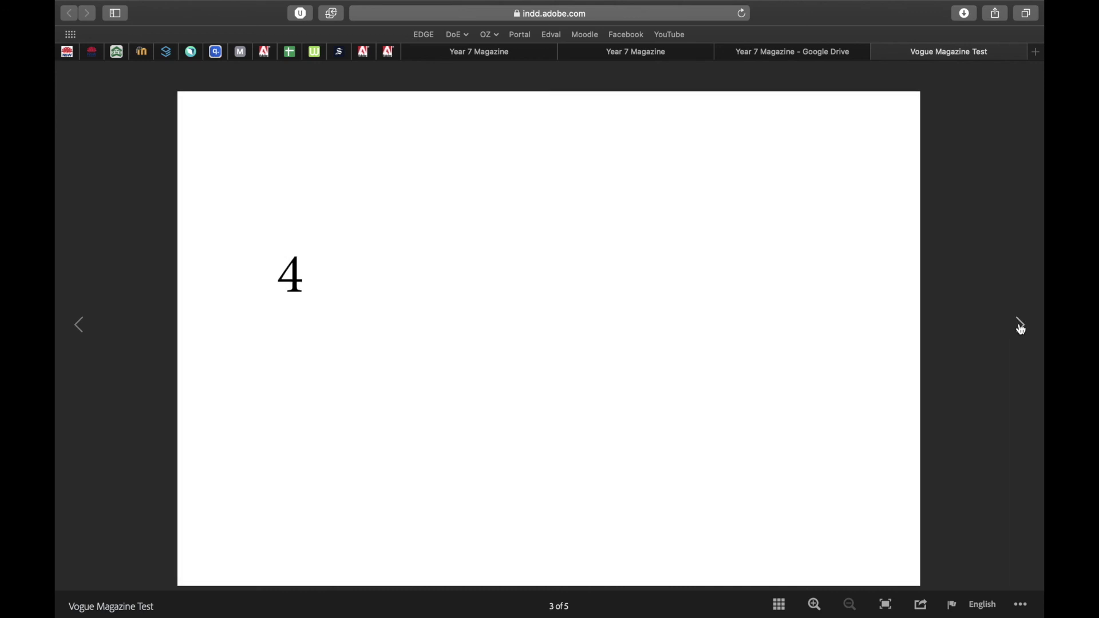
click(1021, 327)
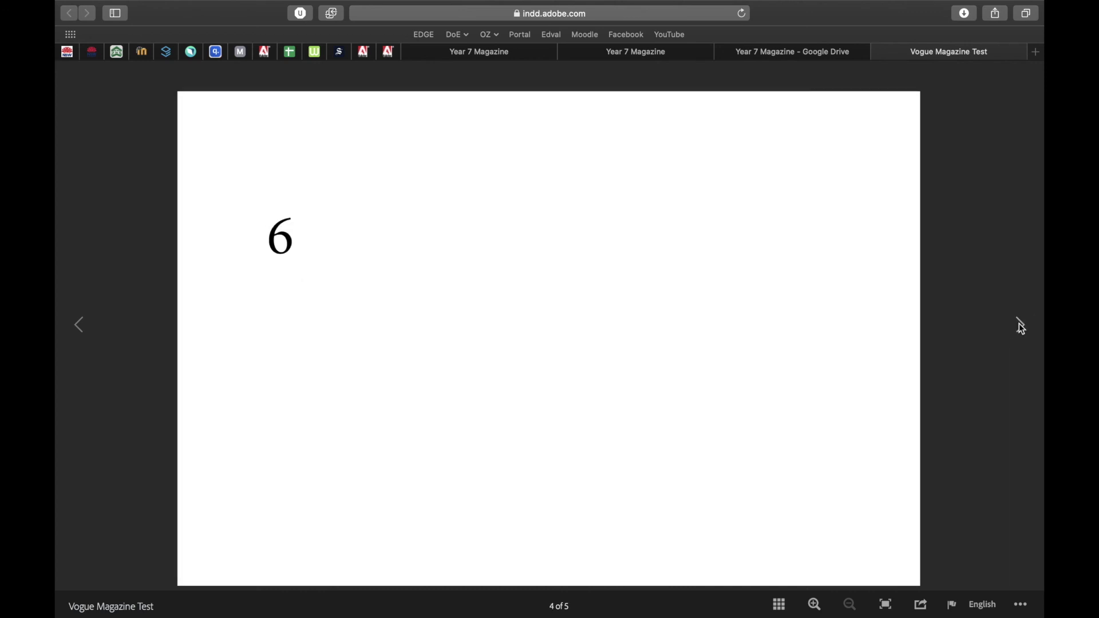
click(96, 316)
click(81, 321)
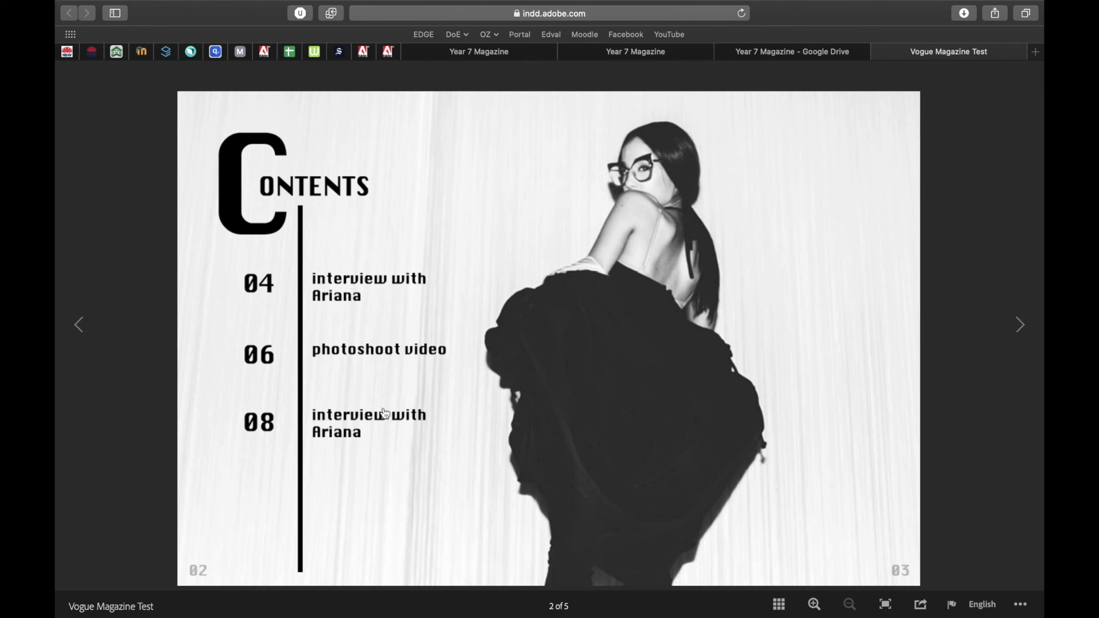
click(344, 426)
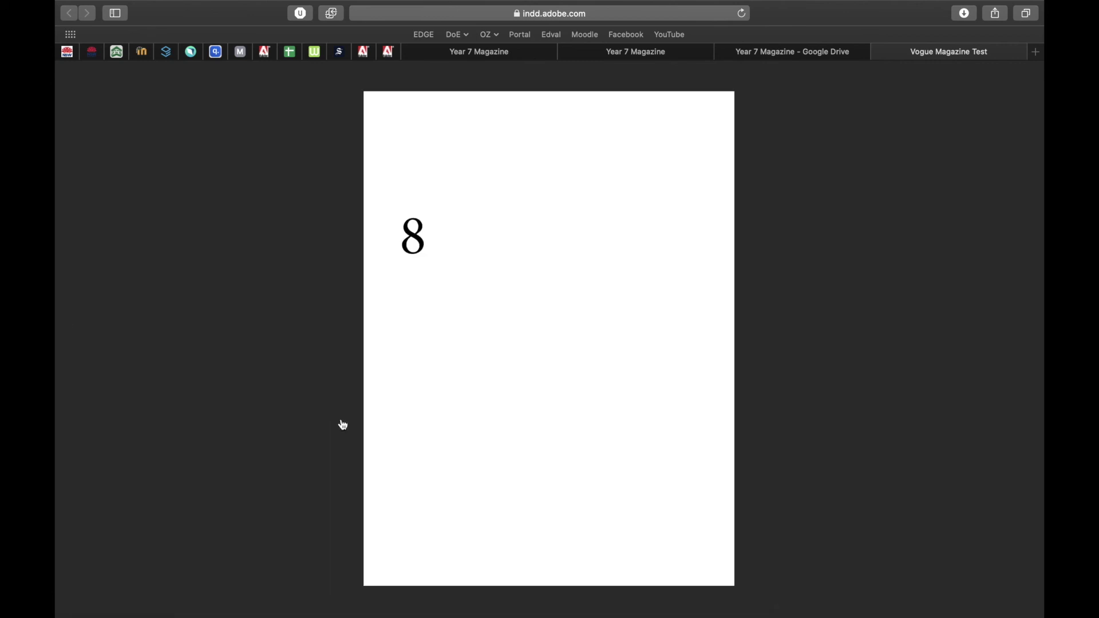
click(78, 325)
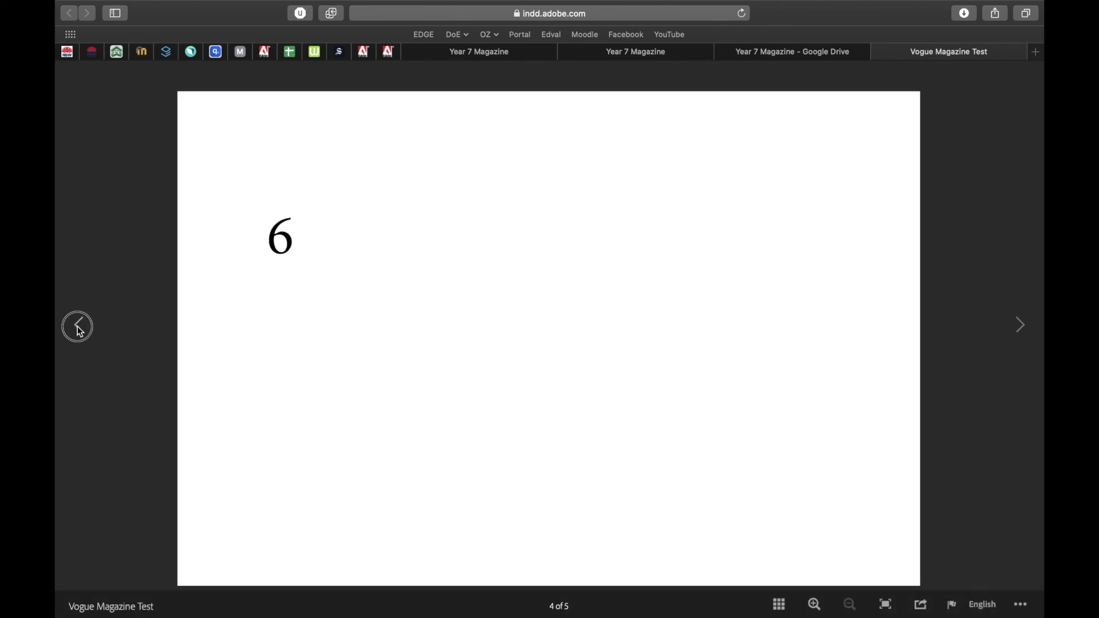
click(77, 327)
click(79, 328)
click(335, 349)
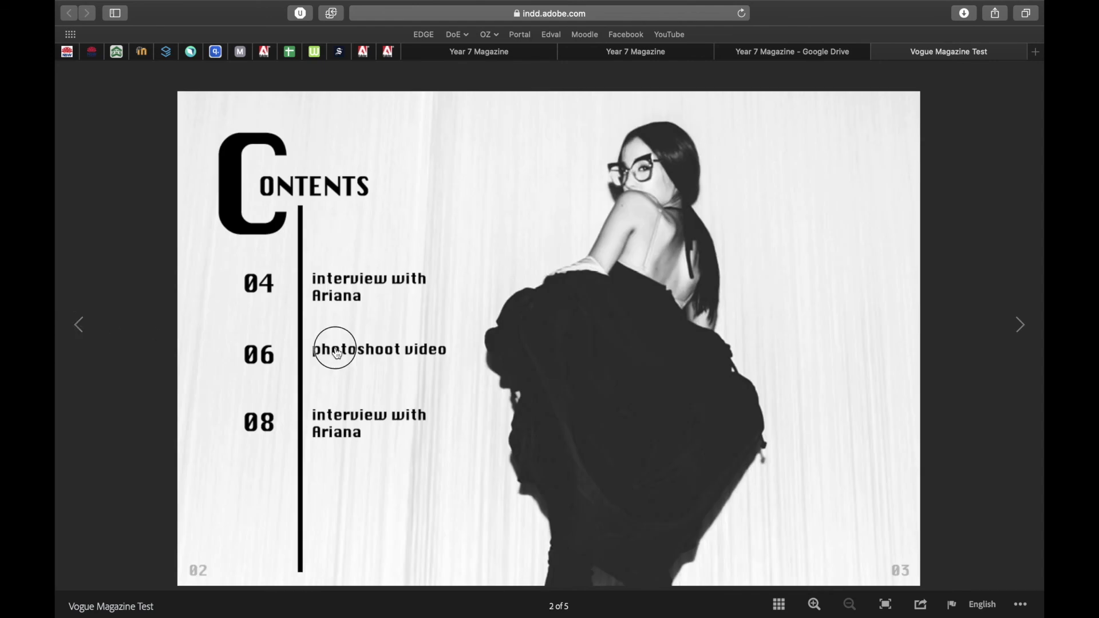
click(79, 311)
click(337, 287)
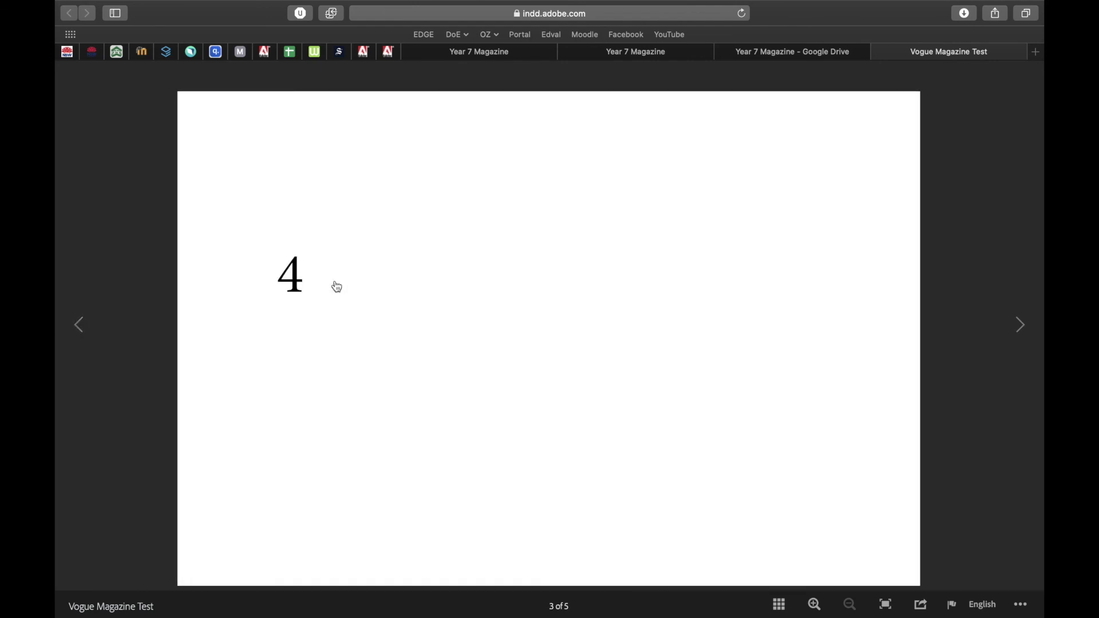
double_click(82, 326)
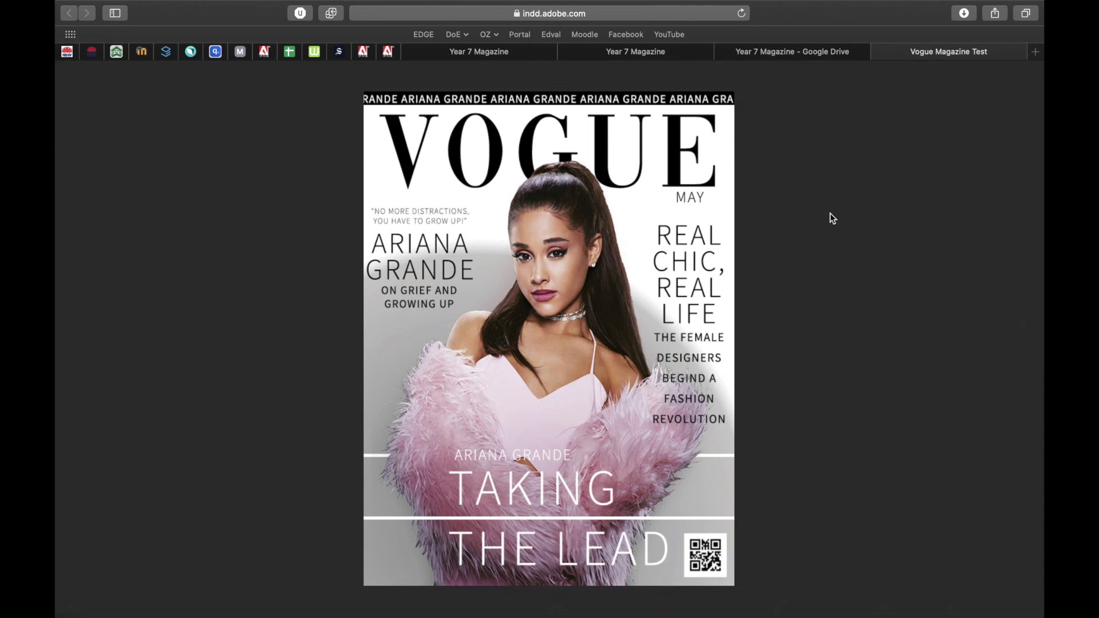
Step: Switch to the Year 7 Magazine tab and jump to page 3, the interview spread
click(641, 54)
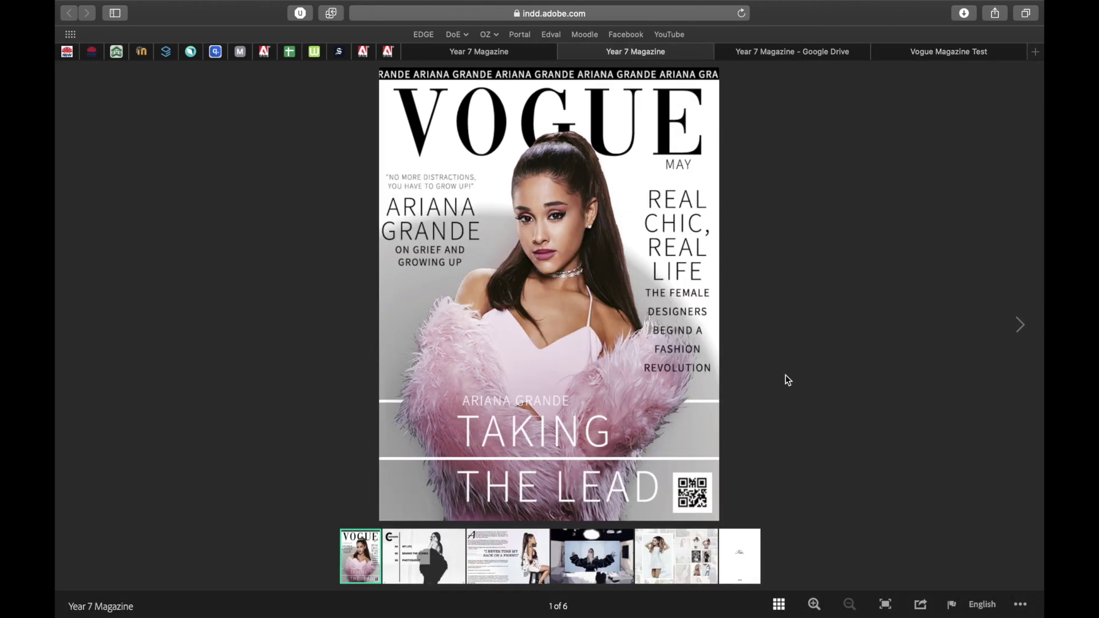
click(496, 563)
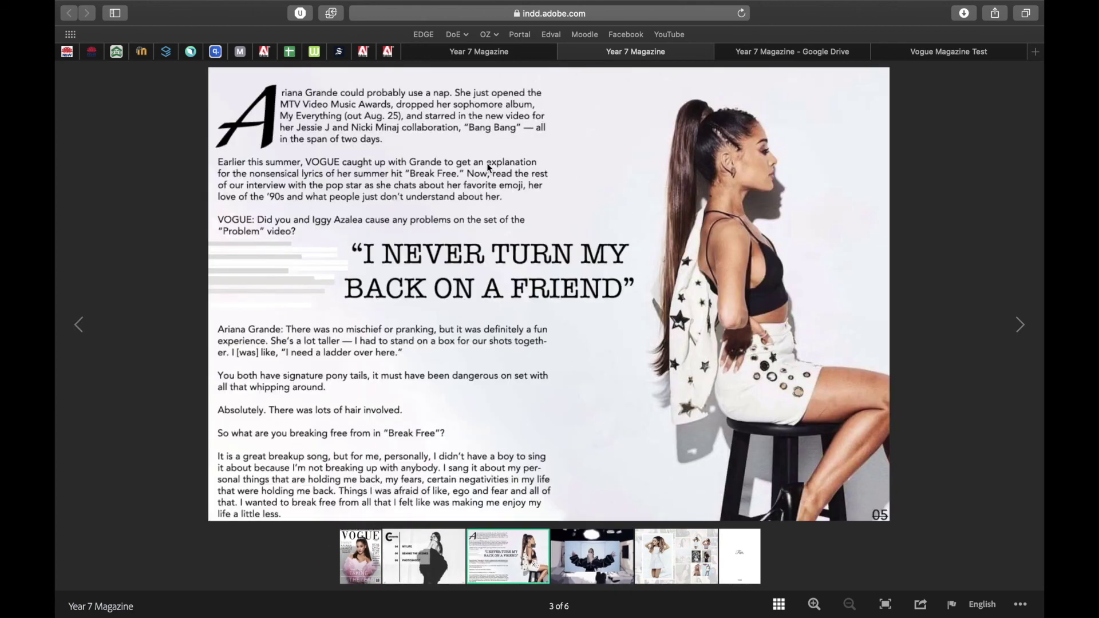